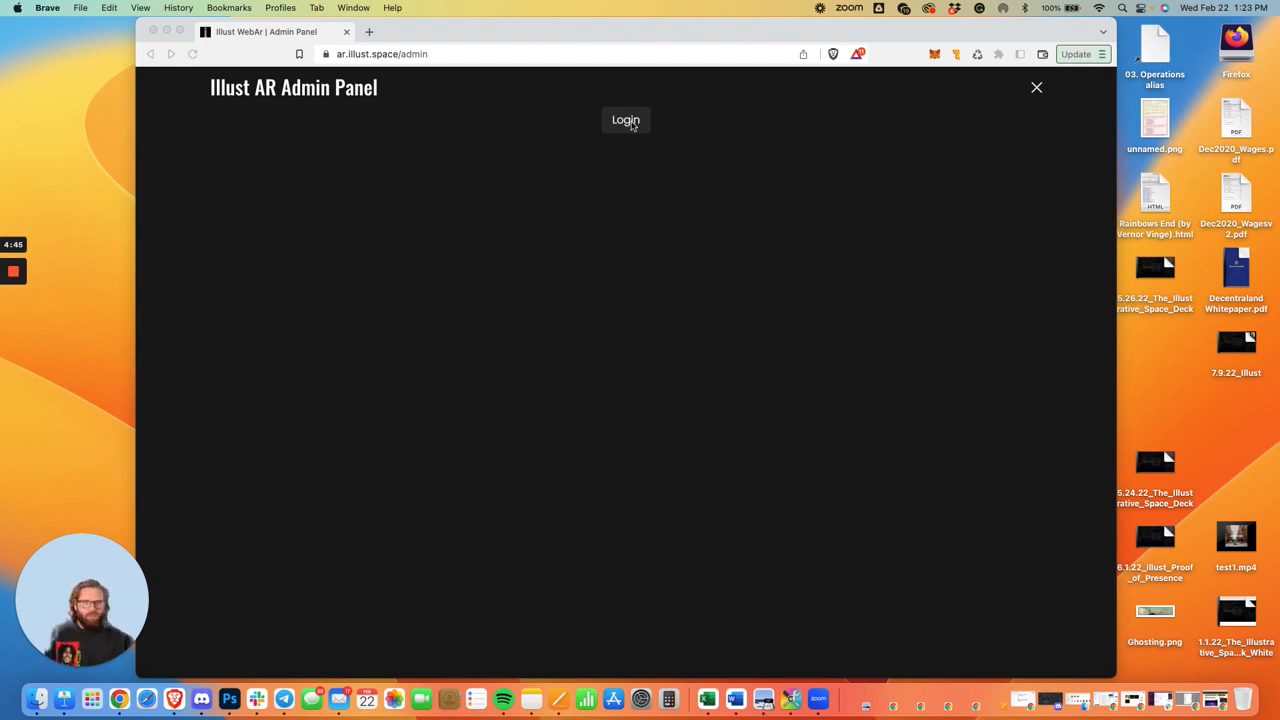
Try to open the studio.illust.ar web address.
click(477, 53)
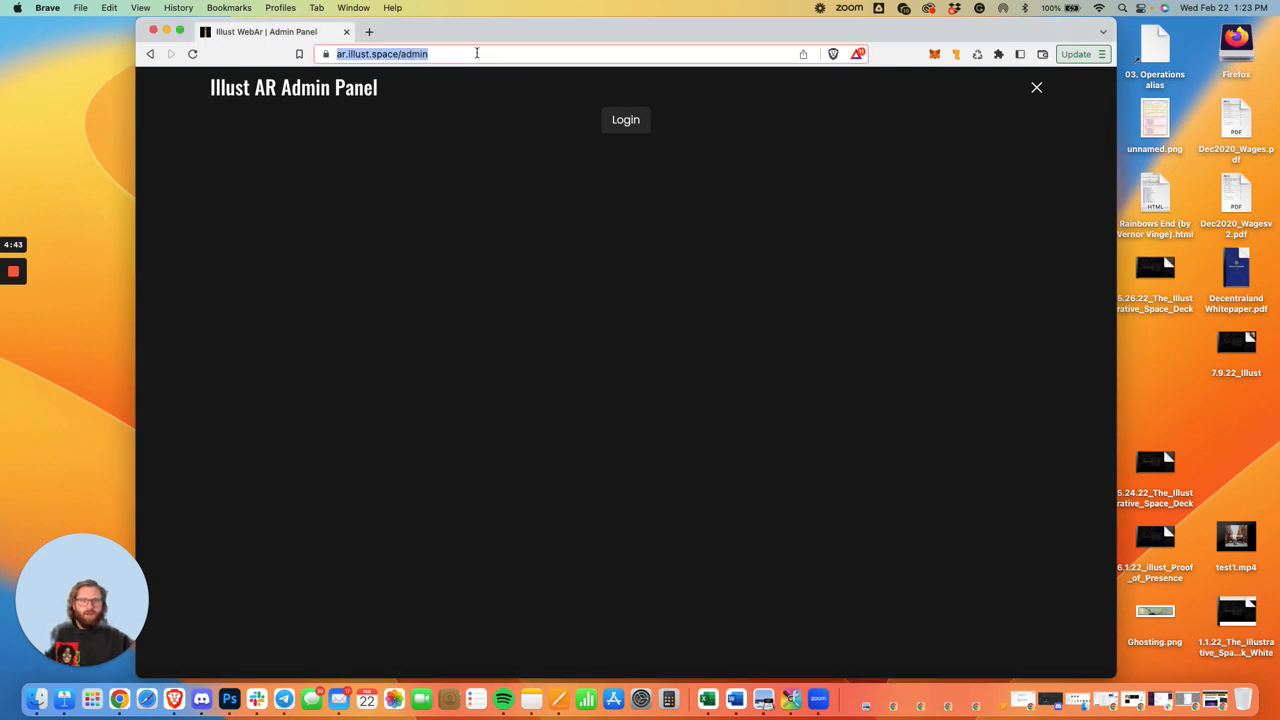
text(studolo)
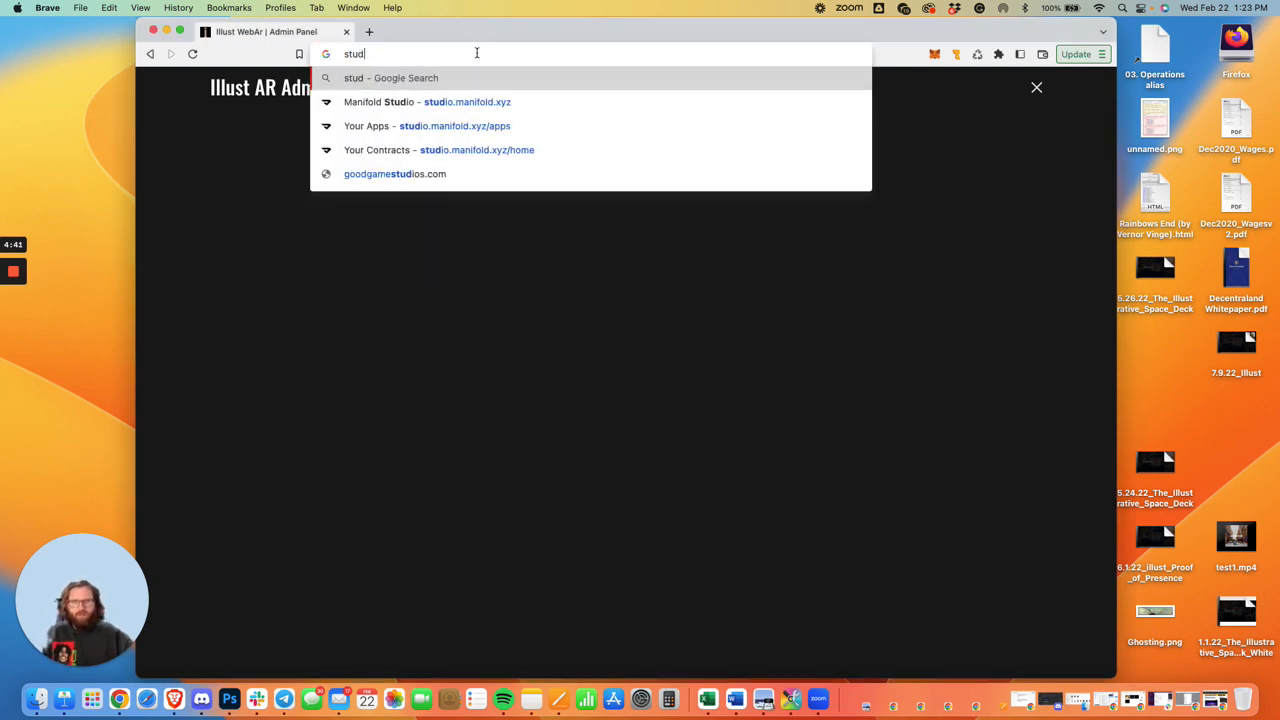
key(BackSpace)
key(BackSpace)
key(BackSpace)
text(io.)
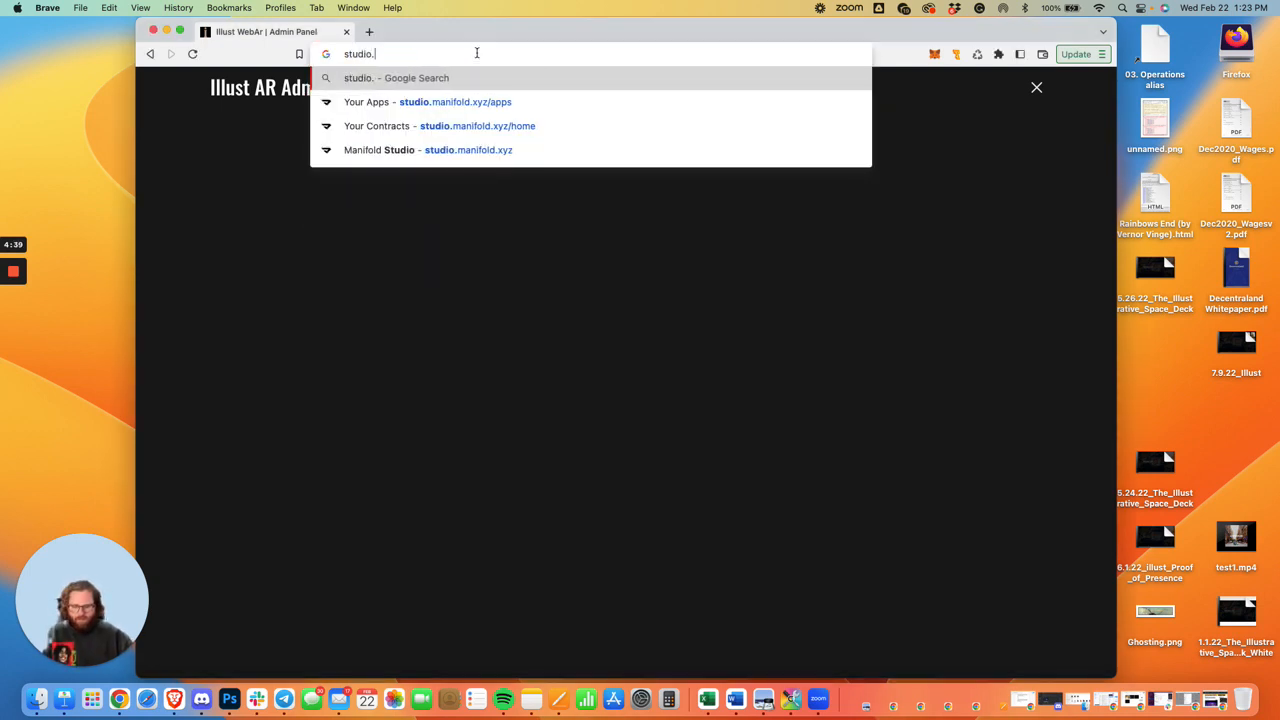
text(illust.ar)
key(Return)
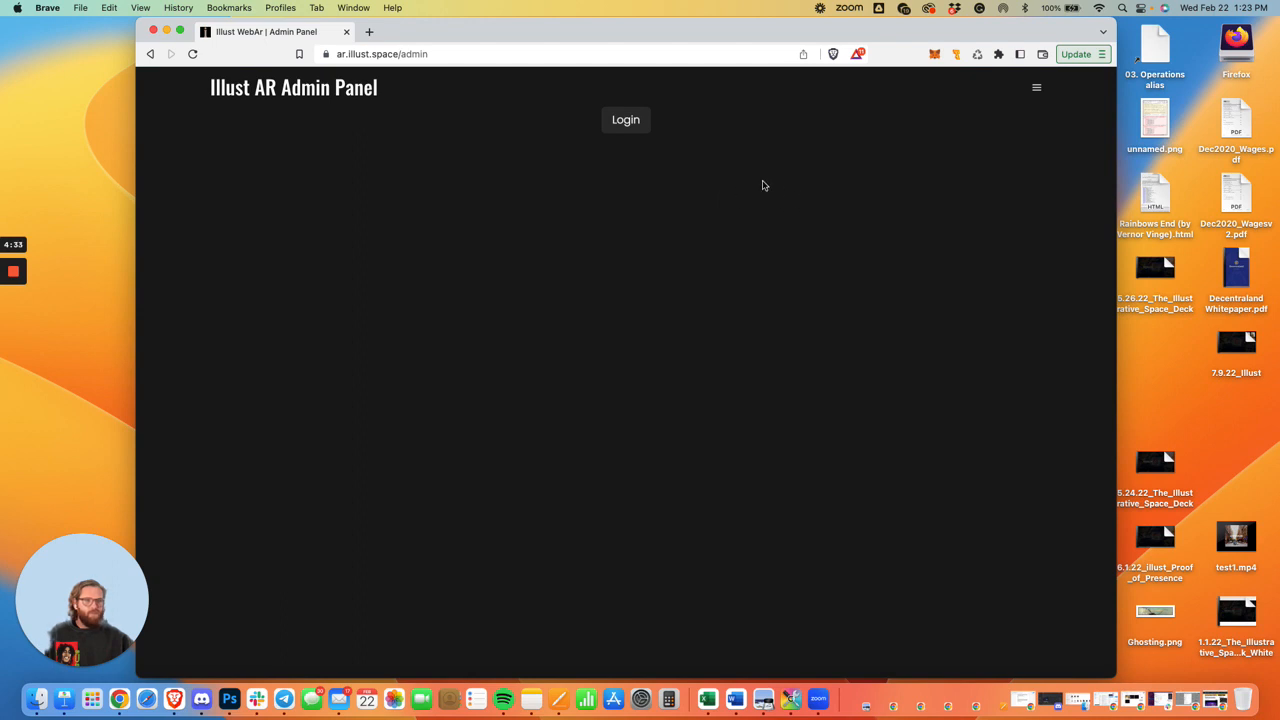
Log in to the admin panel with the Metamask wallet and sign the signature request.
click(626, 122)
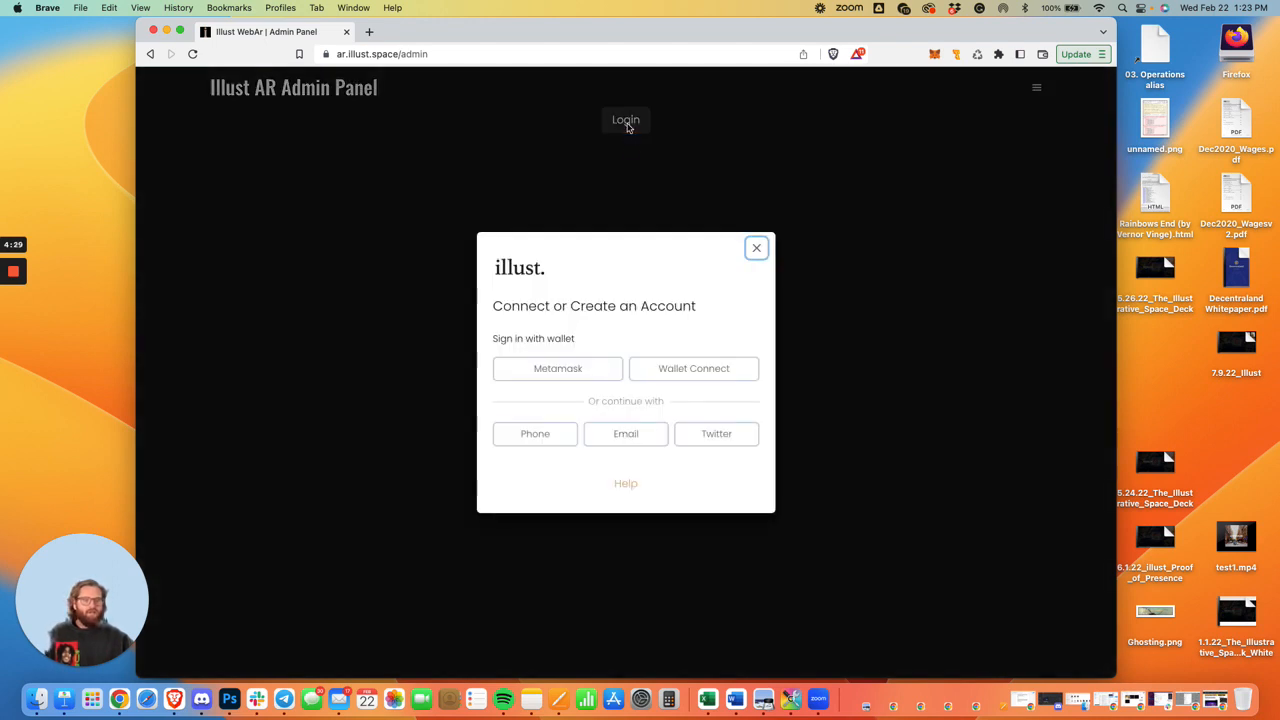
click(587, 370)
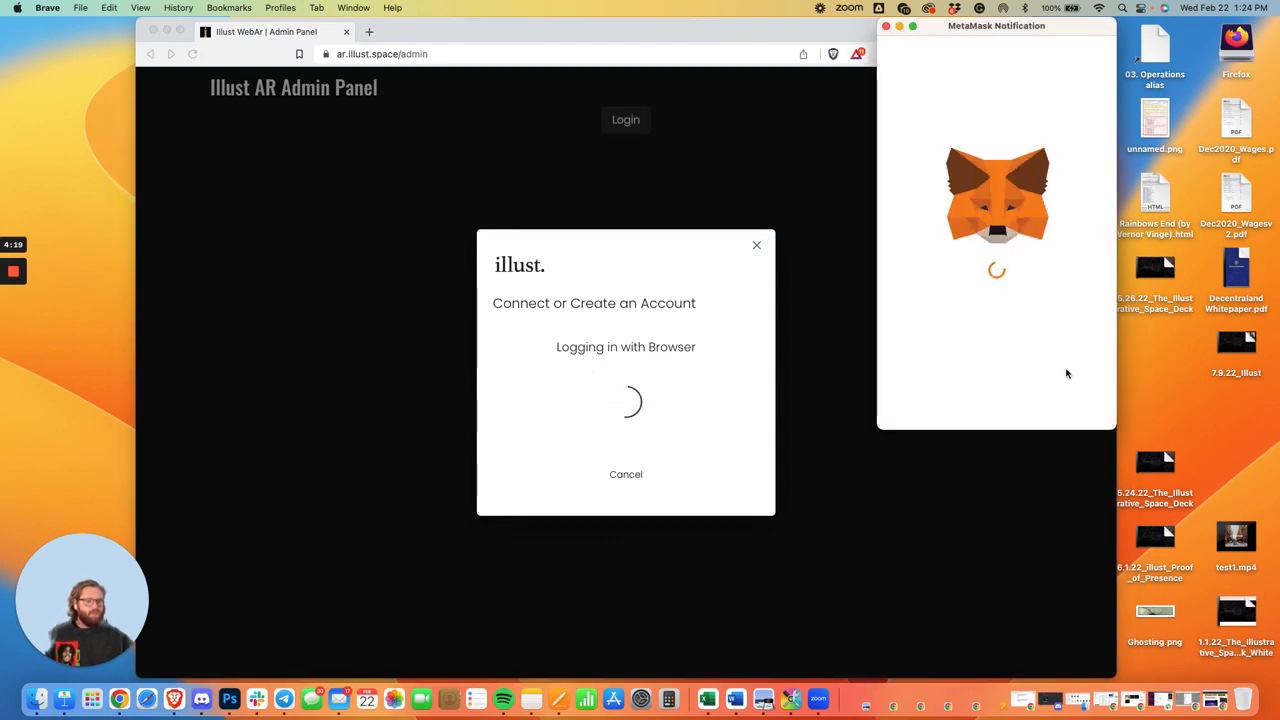
scroll(1057, 280, down, 3)
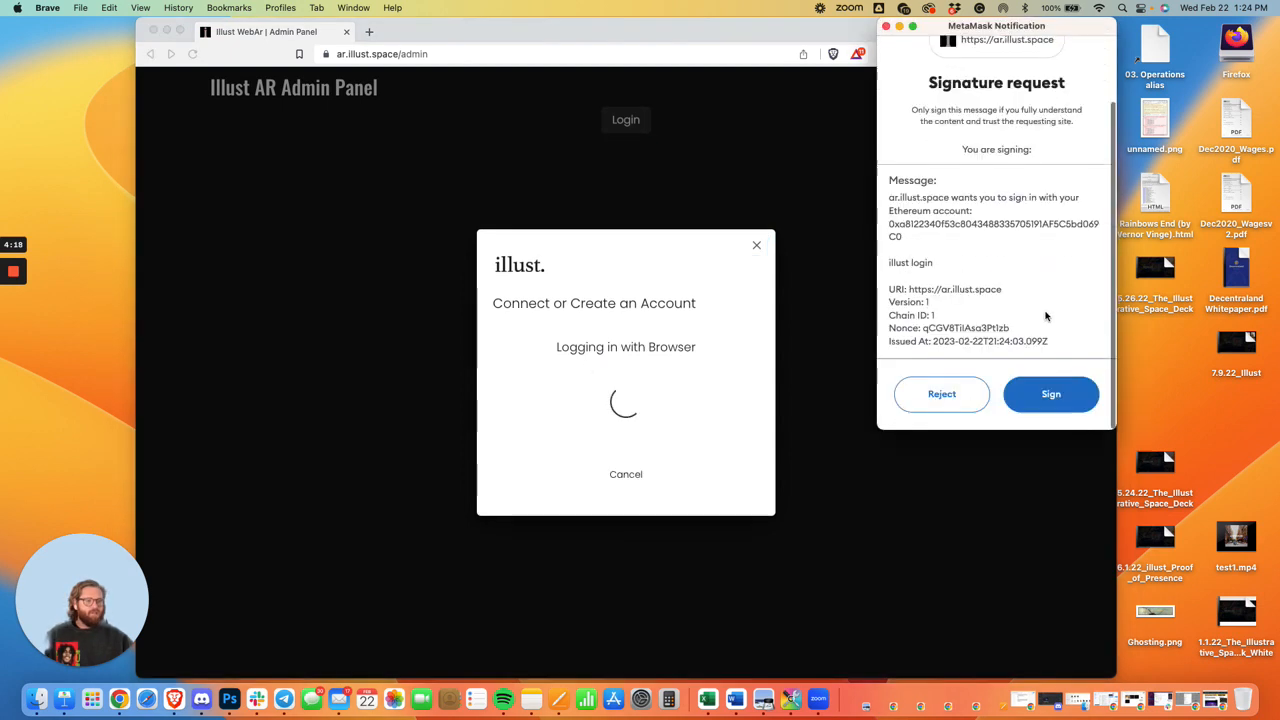
click(1051, 394)
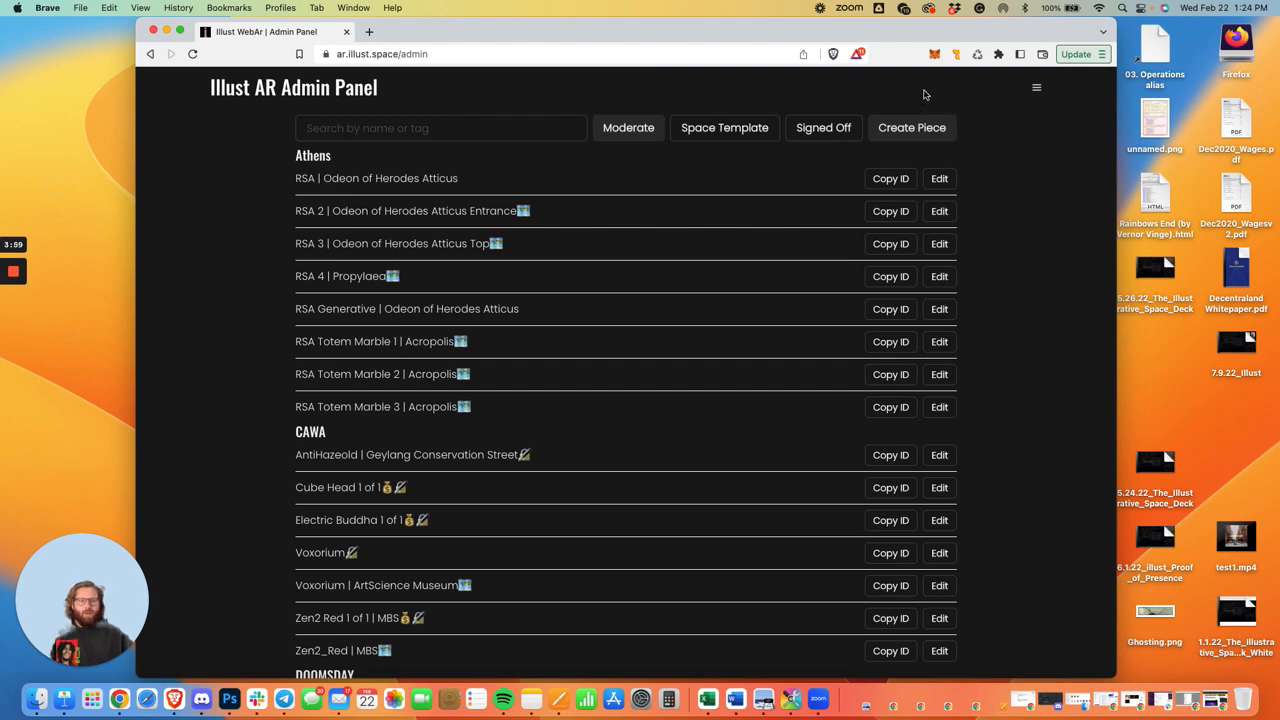
Create a new piece and look over the available editor modes, keeping General Data selected.
drag(632, 32, 791, 32)
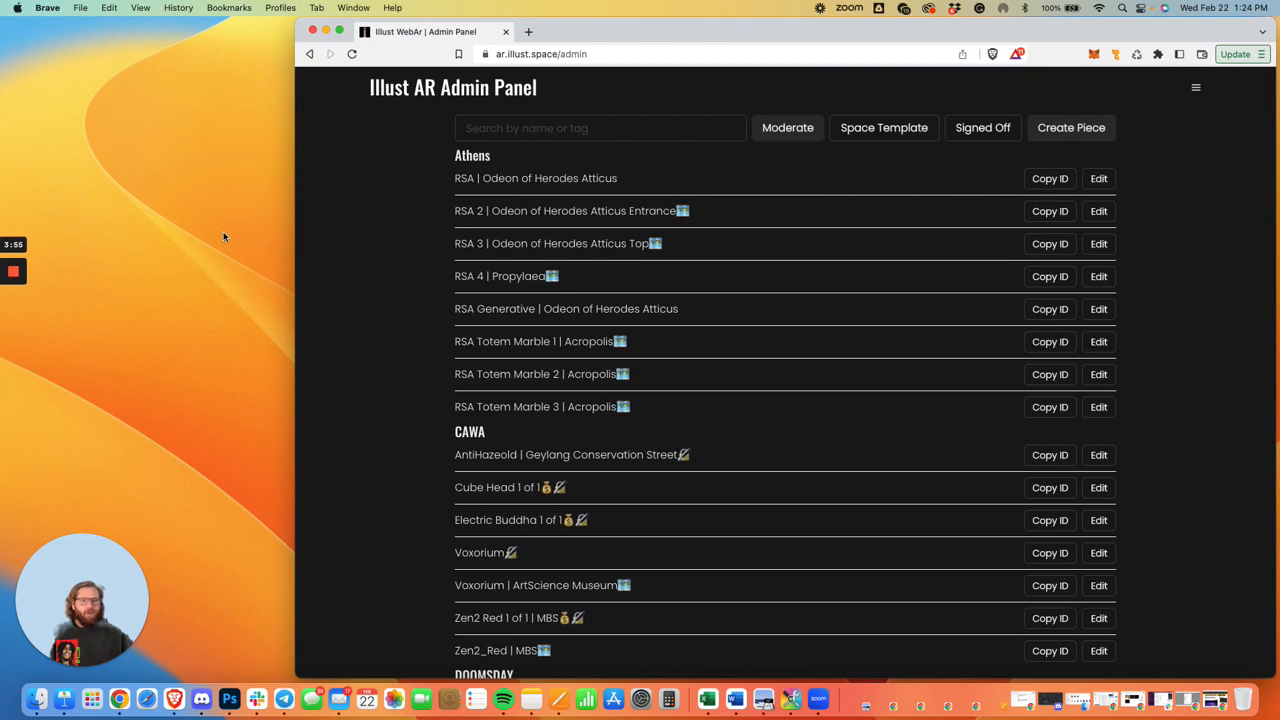
drag(681, 27, 500, 12)
click(903, 130)
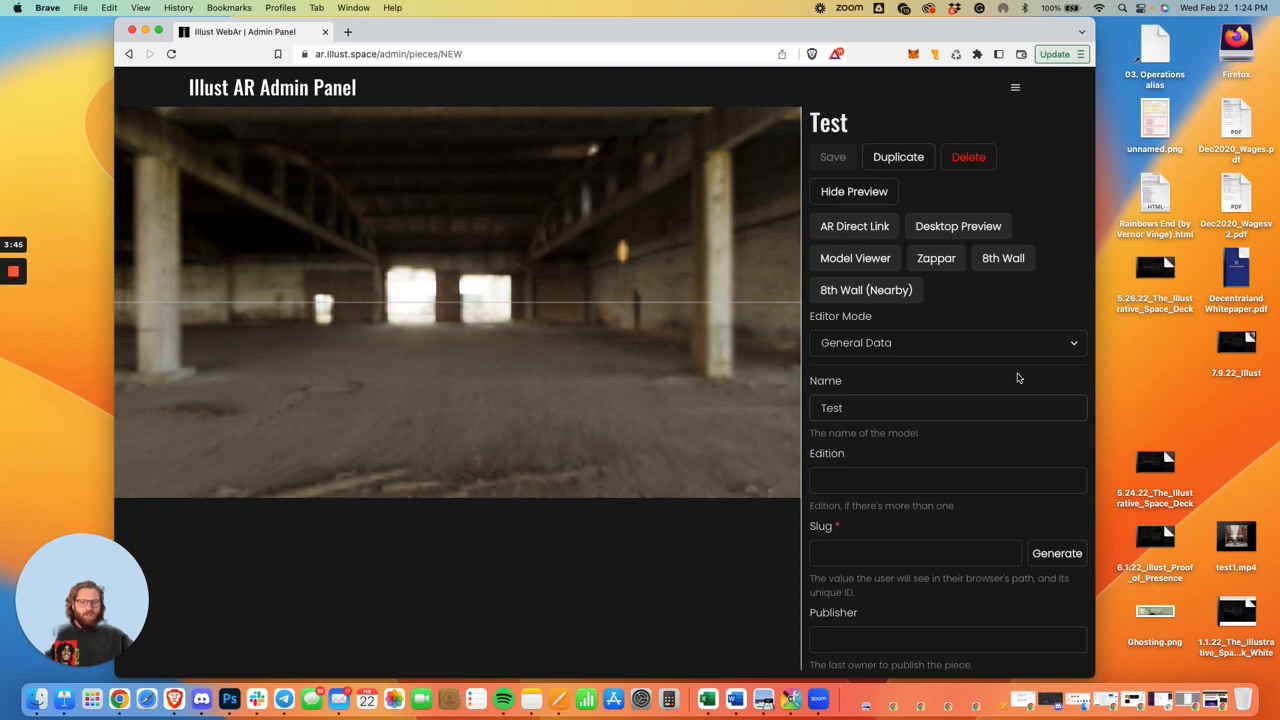
click(960, 347)
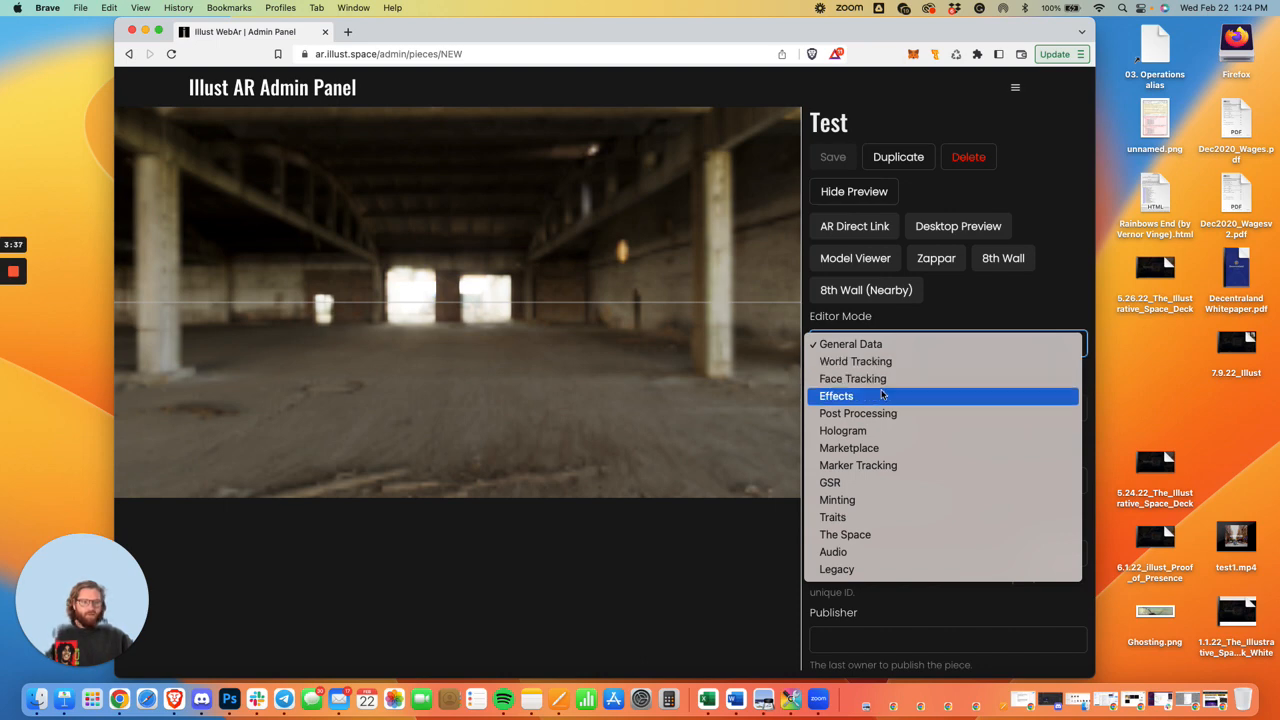
click(943, 325)
Name the piece RobsTestPiece and generate its slug.
scroll(940, 325, down, 2)
click(868, 339)
double_click(865, 342)
text(Rob)
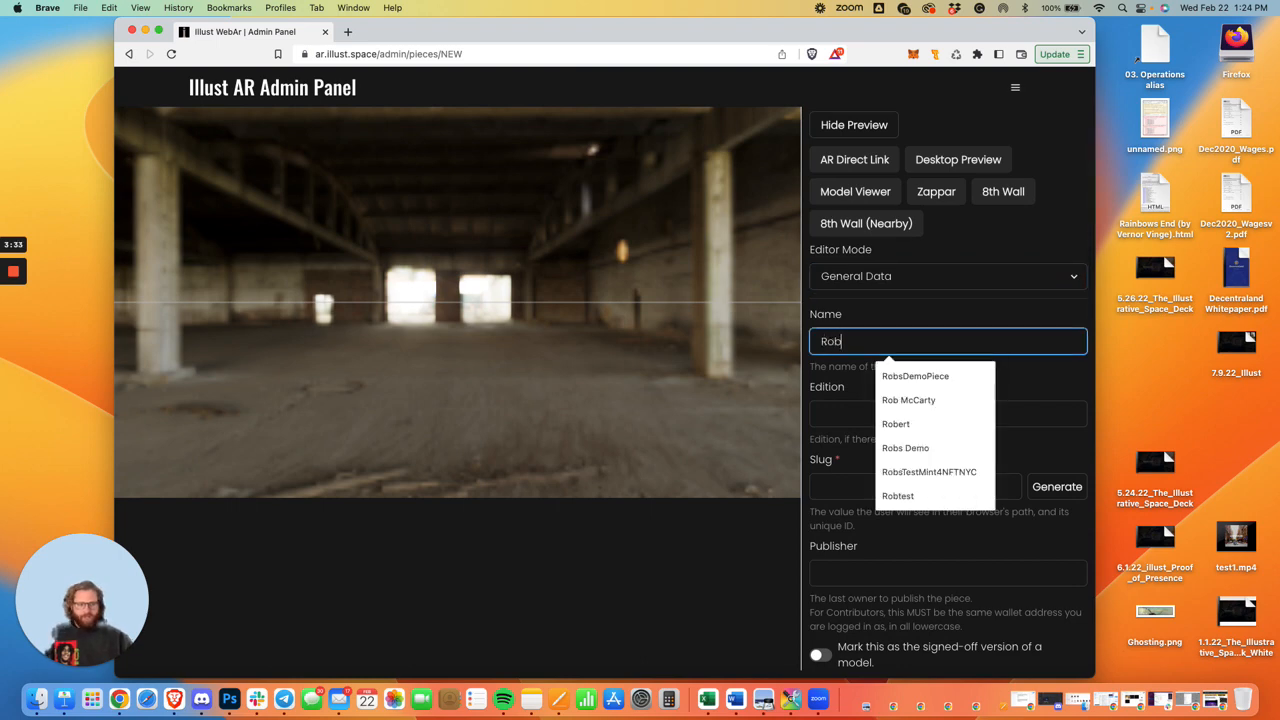
text(sTestFiece)
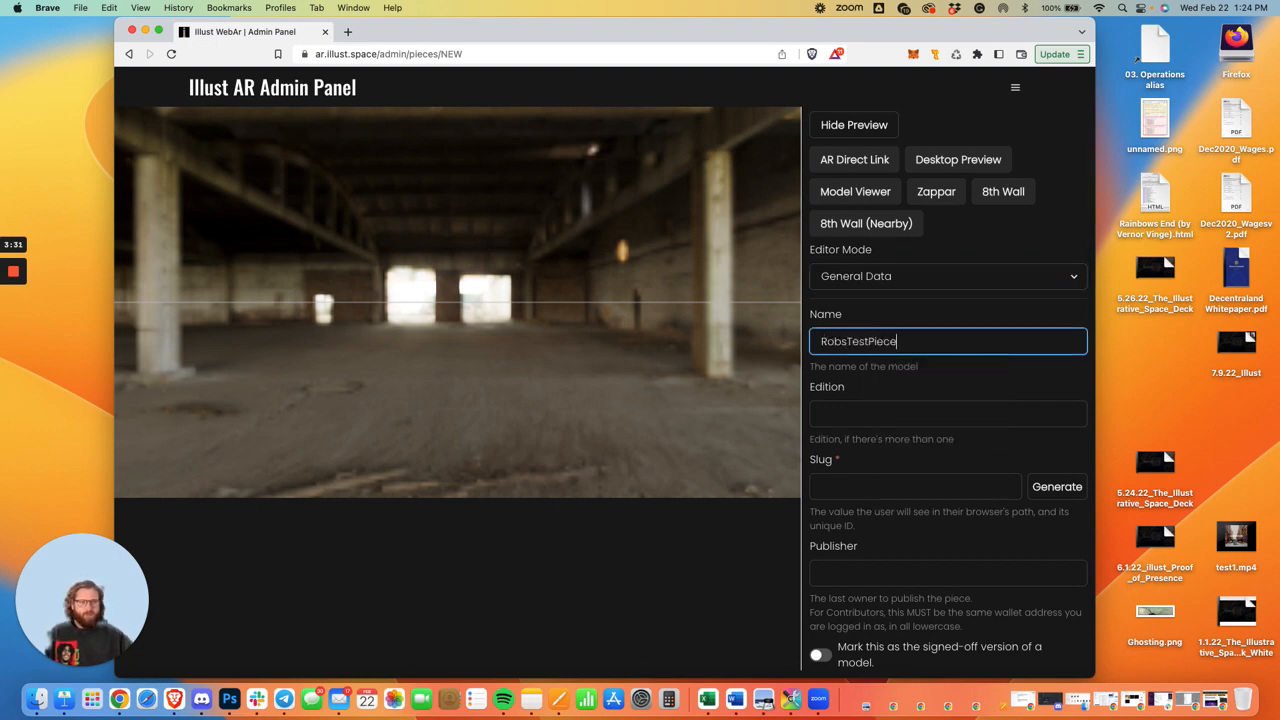
scroll(905, 381, down, 2)
click(1046, 398)
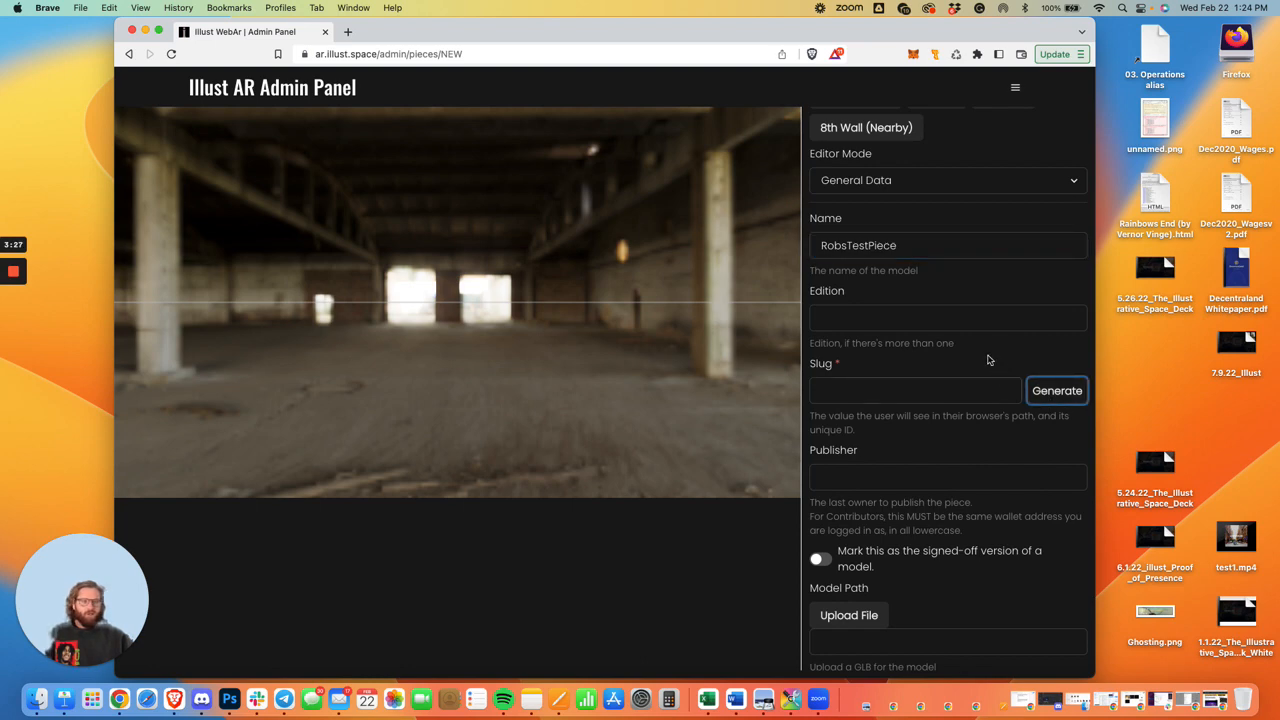
Enter the logged-in MetaMask wallet address, in lowercase, as the piece's publisher.
scroll(985, 362, down, 2)
scroll(940, 405, down, 1)
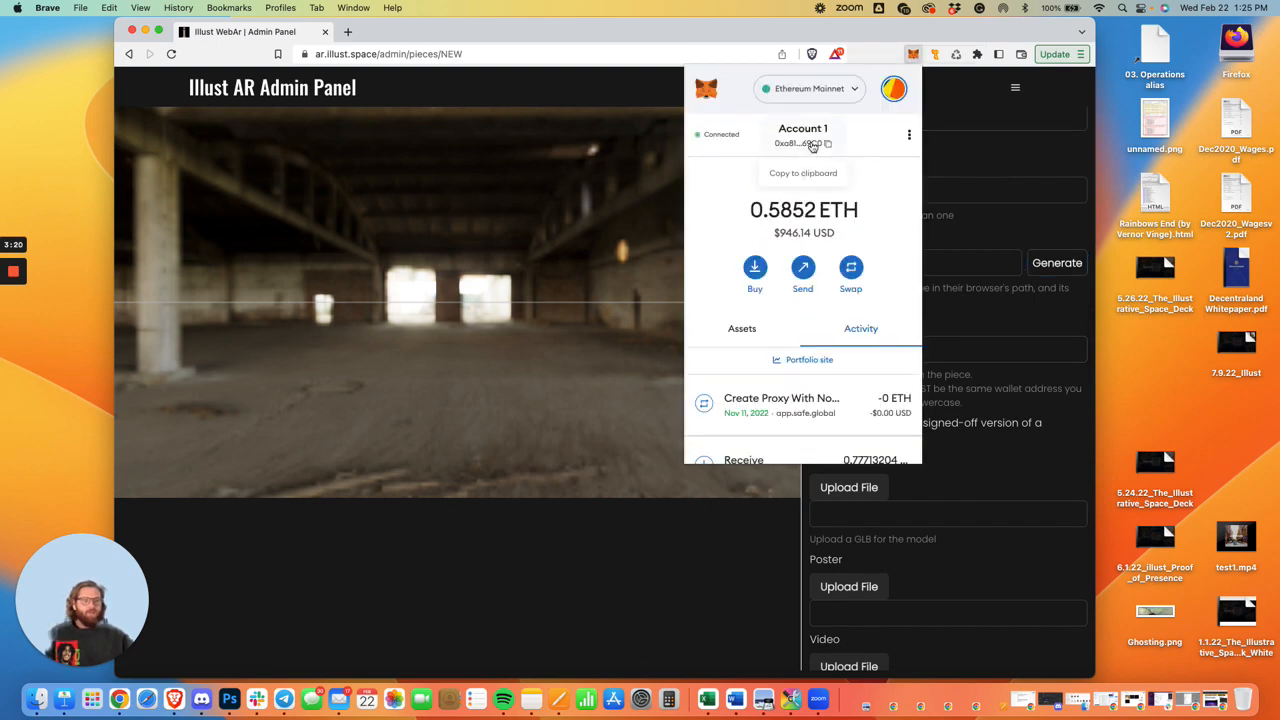
click(996, 352)
click(996, 352)
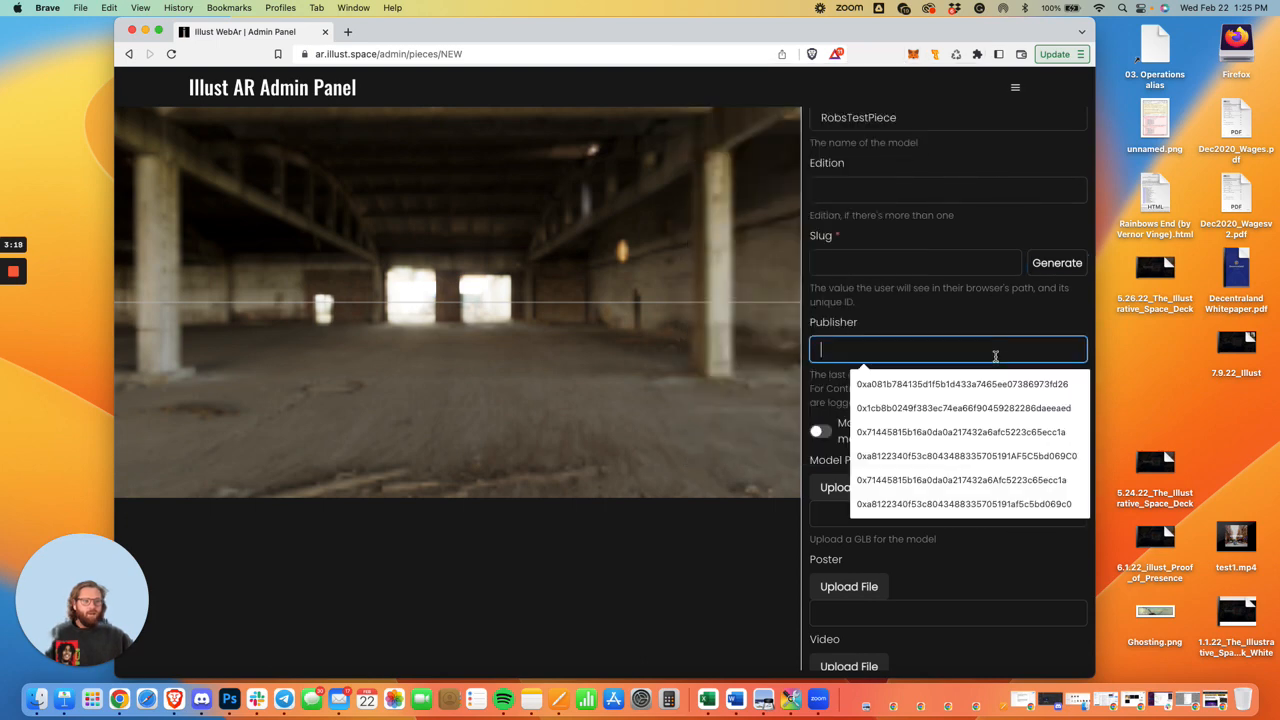
key(super+v)
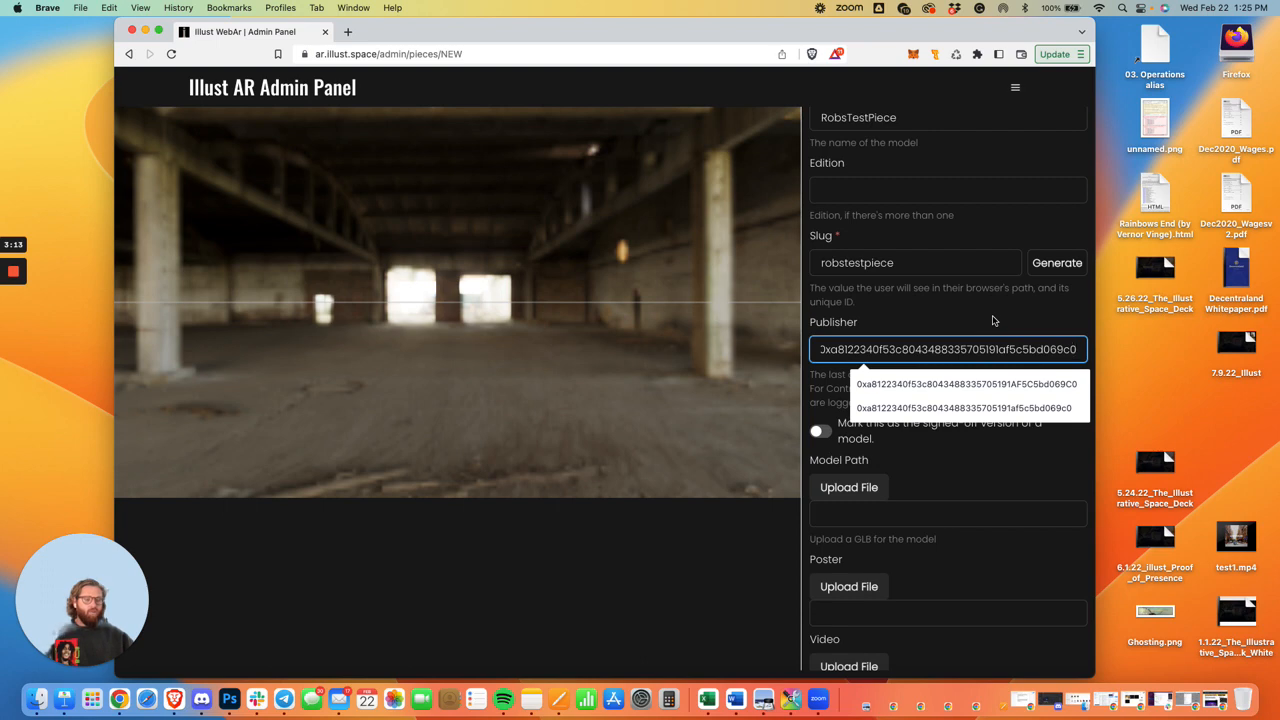
click(982, 480)
Upload BasicPassportBlue.glb from Downloads as the piece's model and inspect it in the 3D preview.
scroll(955, 440, down, 4)
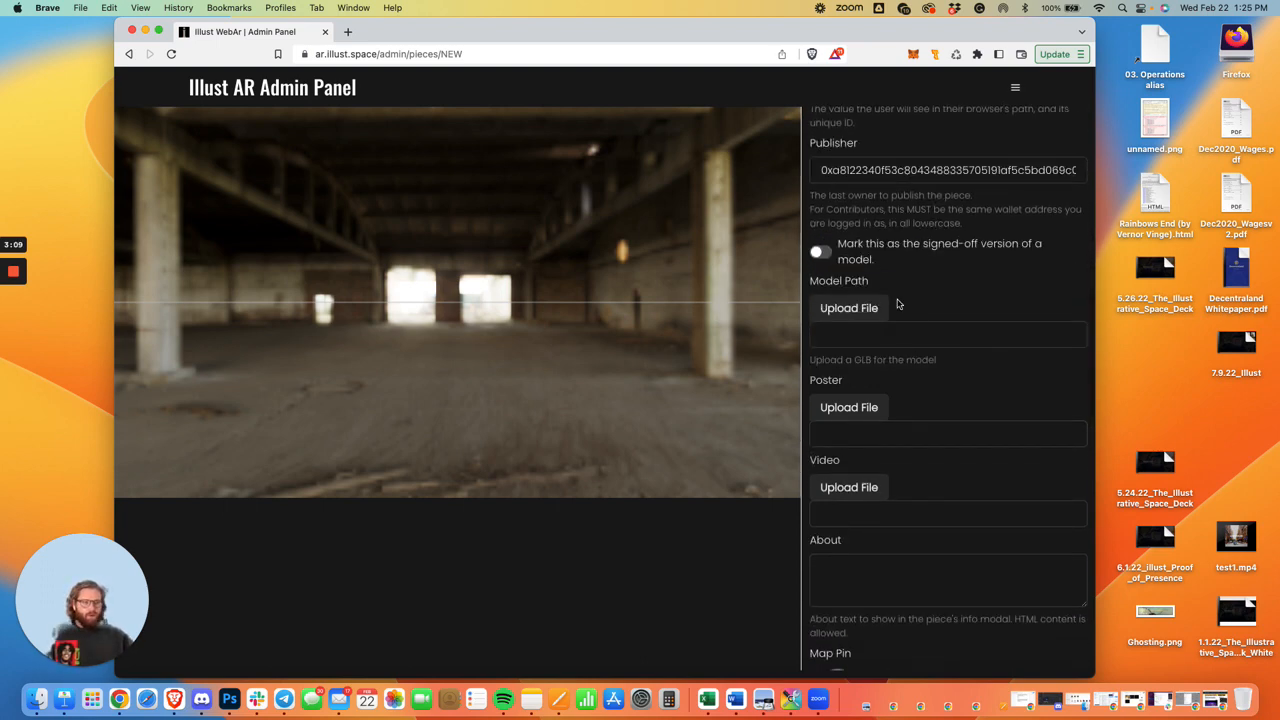
click(844, 312)
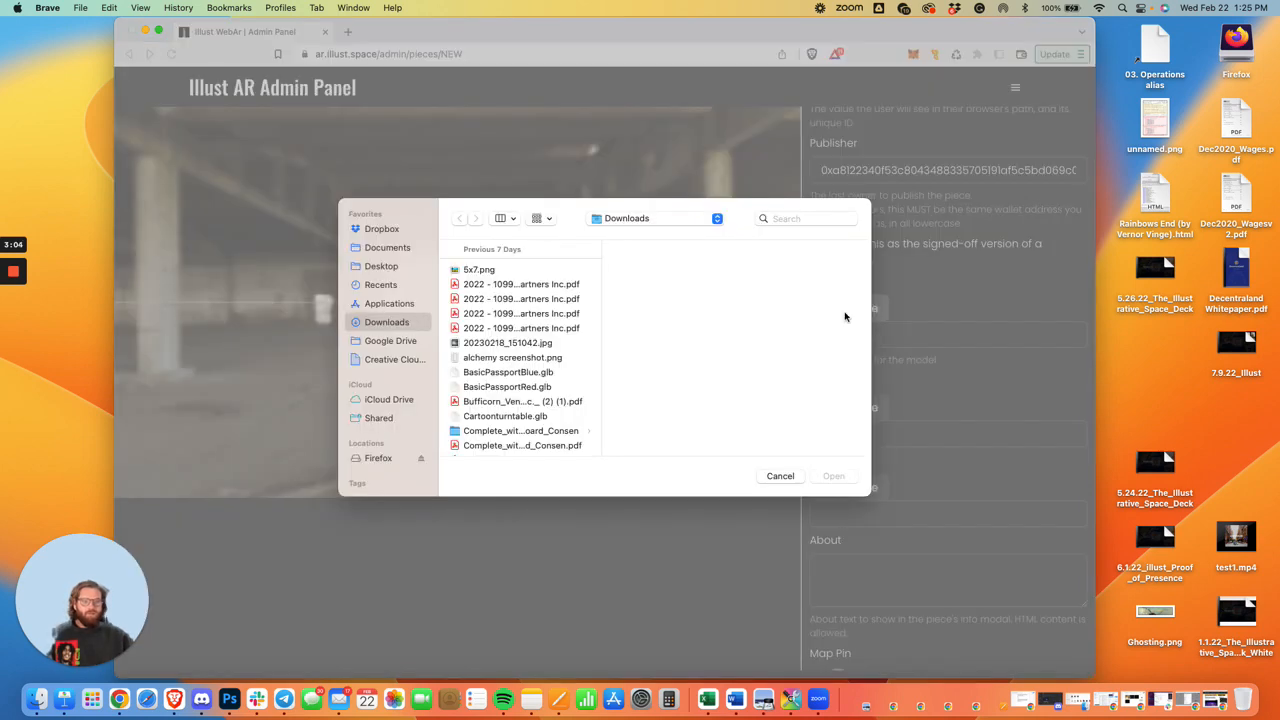
click(520, 374)
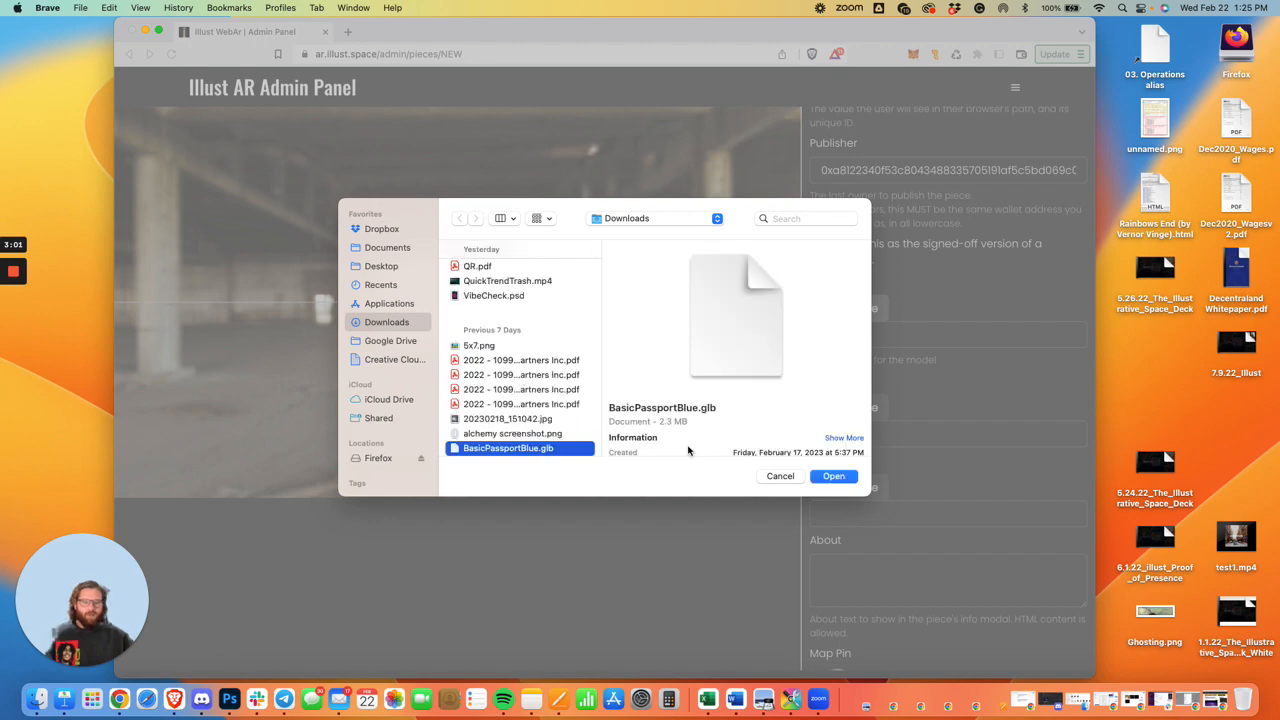
click(834, 476)
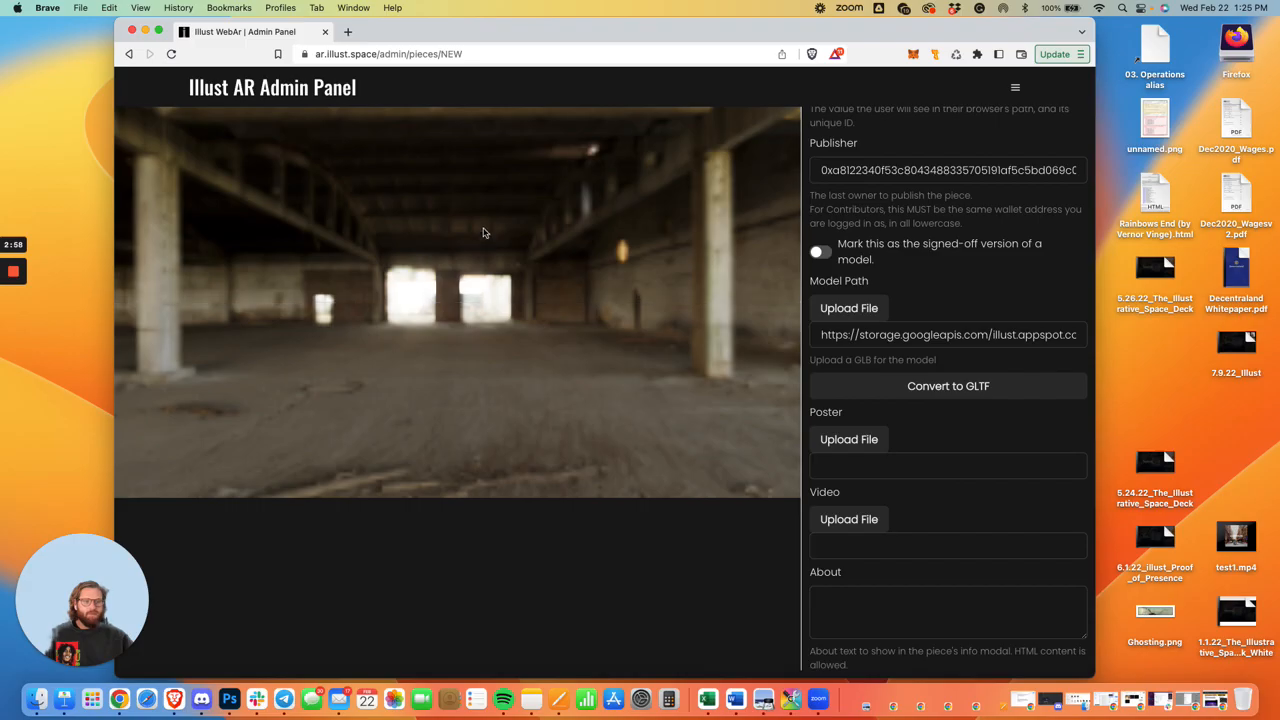
drag(452, 225, 620, 268)
scroll(431, 243, down, 10)
scroll(534, 265, up, 10)
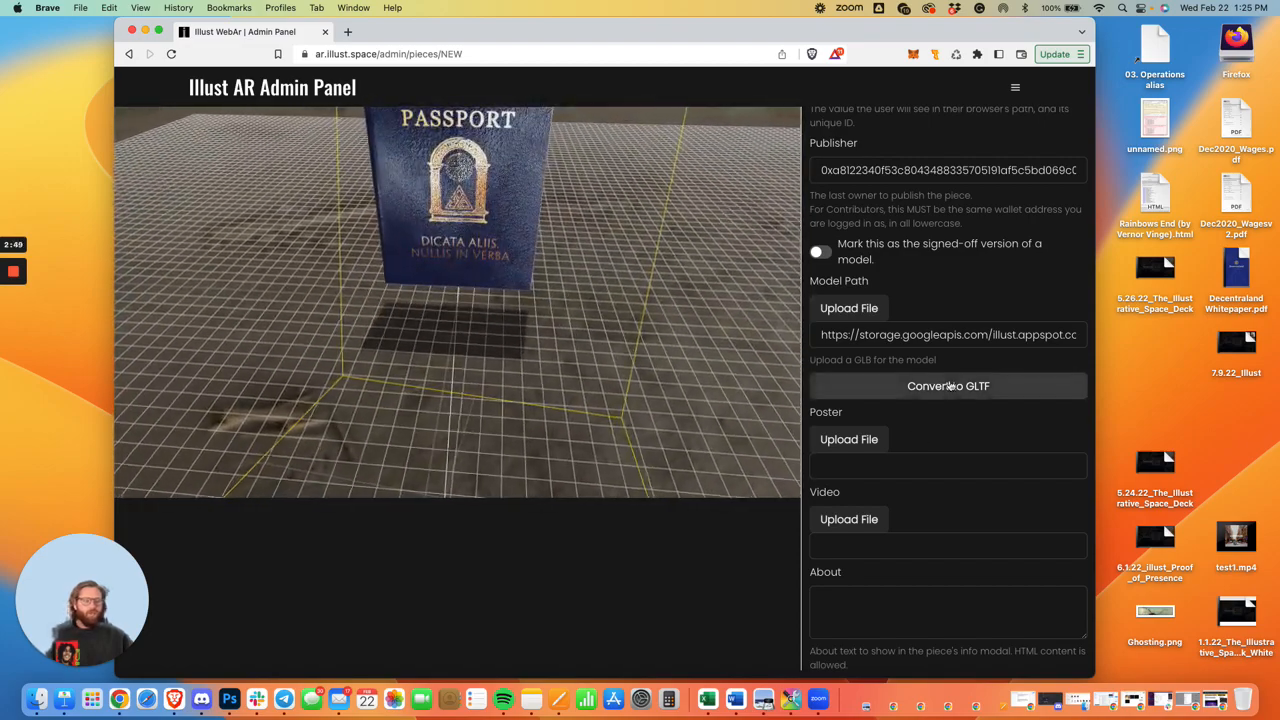
Clear the model path and upload IMG_ABFCAADFAADA-1.jpeg from Downloads as the piece's poster.
triple_click(936, 336)
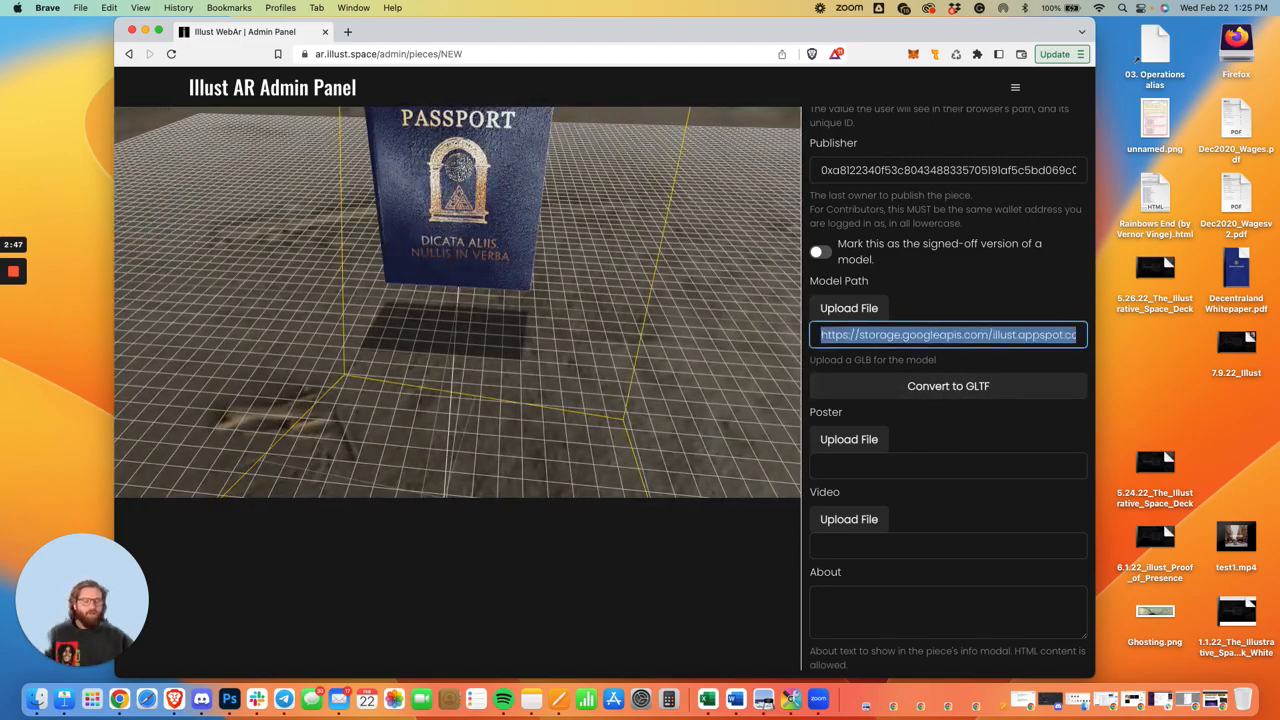
key(BackSpace)
click(870, 414)
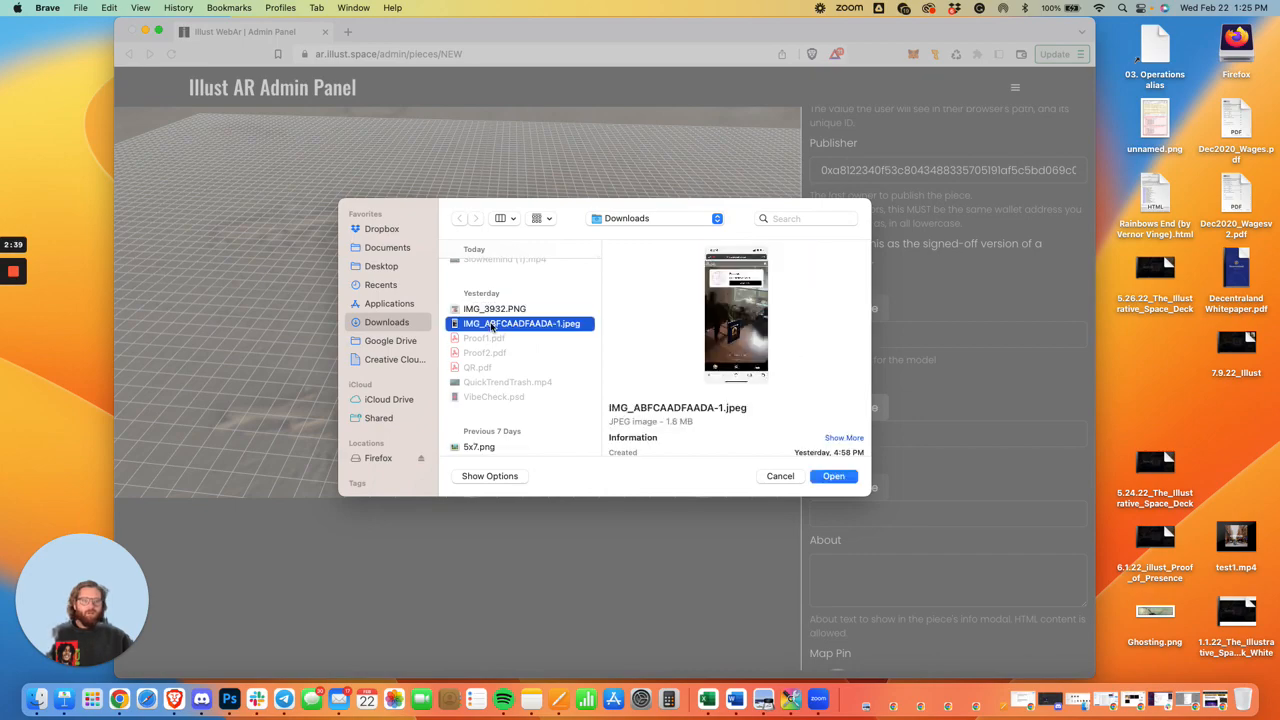
click(833, 477)
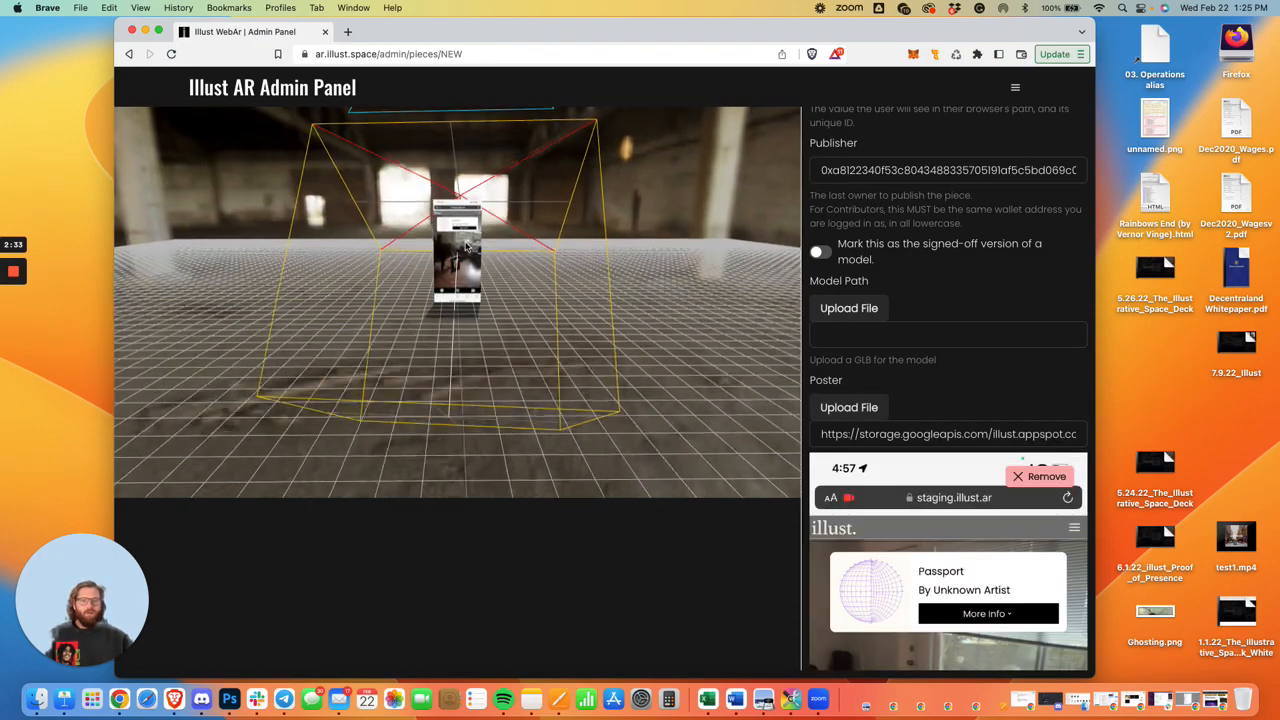
scroll(453, 243, up, 5)
mouse_move(453, 243)
mouse_down()
mouse_move(457, 275)
mouse_move(551, 320)
mouse_move(412, 286)
mouse_move(474, 239)
mouse_move(466, 208)
mouse_move(483, 287)
mouse_move(468, 262)
mouse_up()
scroll(412, 286, down, 5)
scroll(474, 240, up, 5)
scroll(972, 443, down, 1)
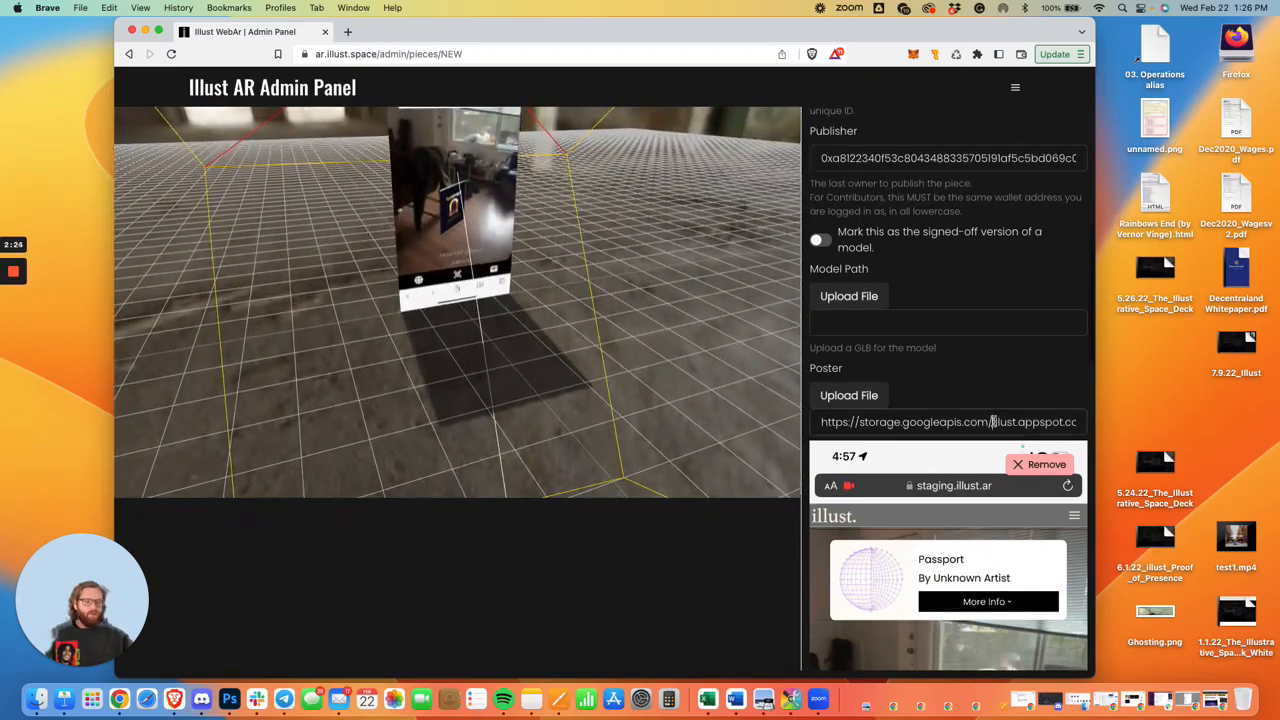
Clear the poster path and upload SlowRemind (1).mp4 from Downloads as the piece's video.
triple_click(960, 430)
key(BackSpace)
click(877, 476)
click(869, 466)
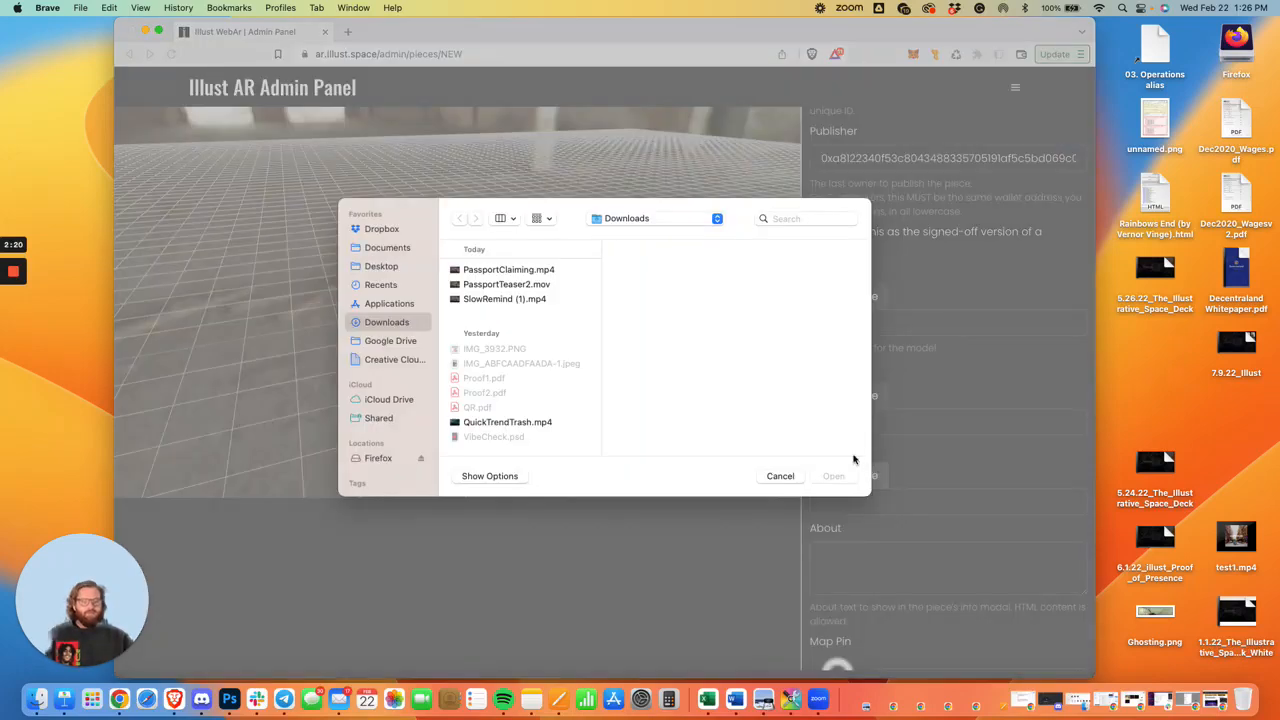
click(505, 299)
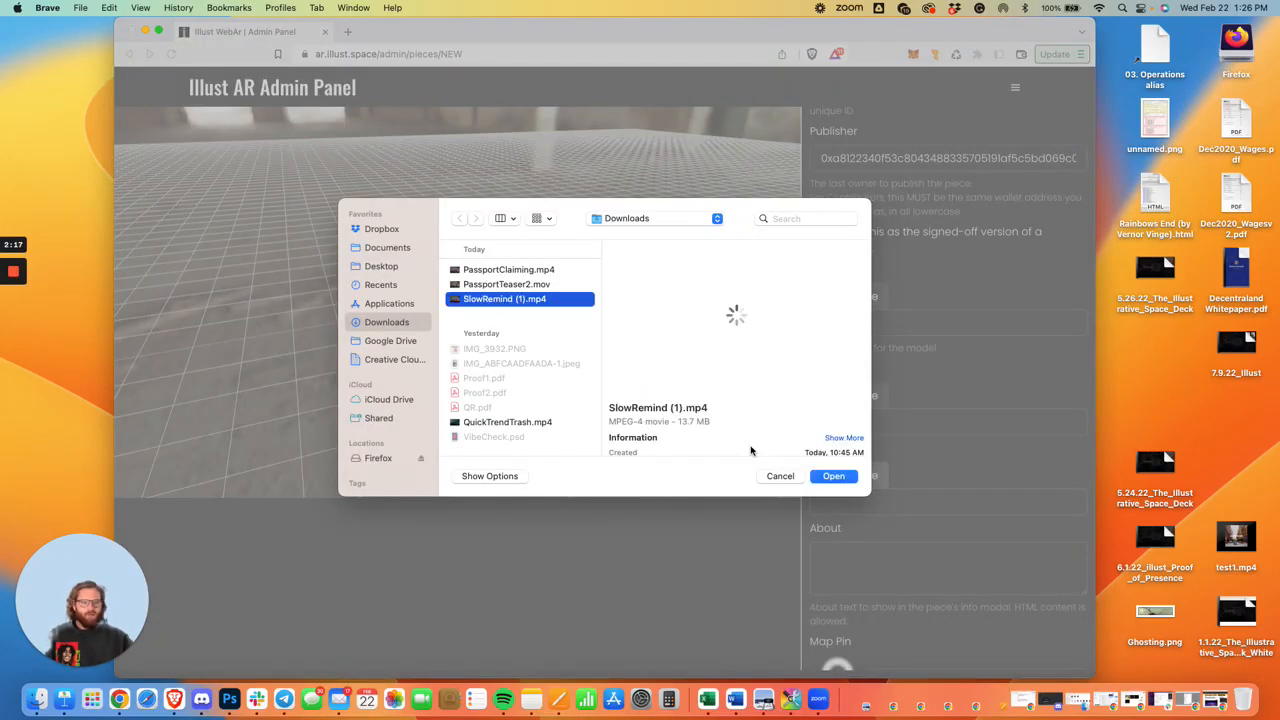
click(850, 476)
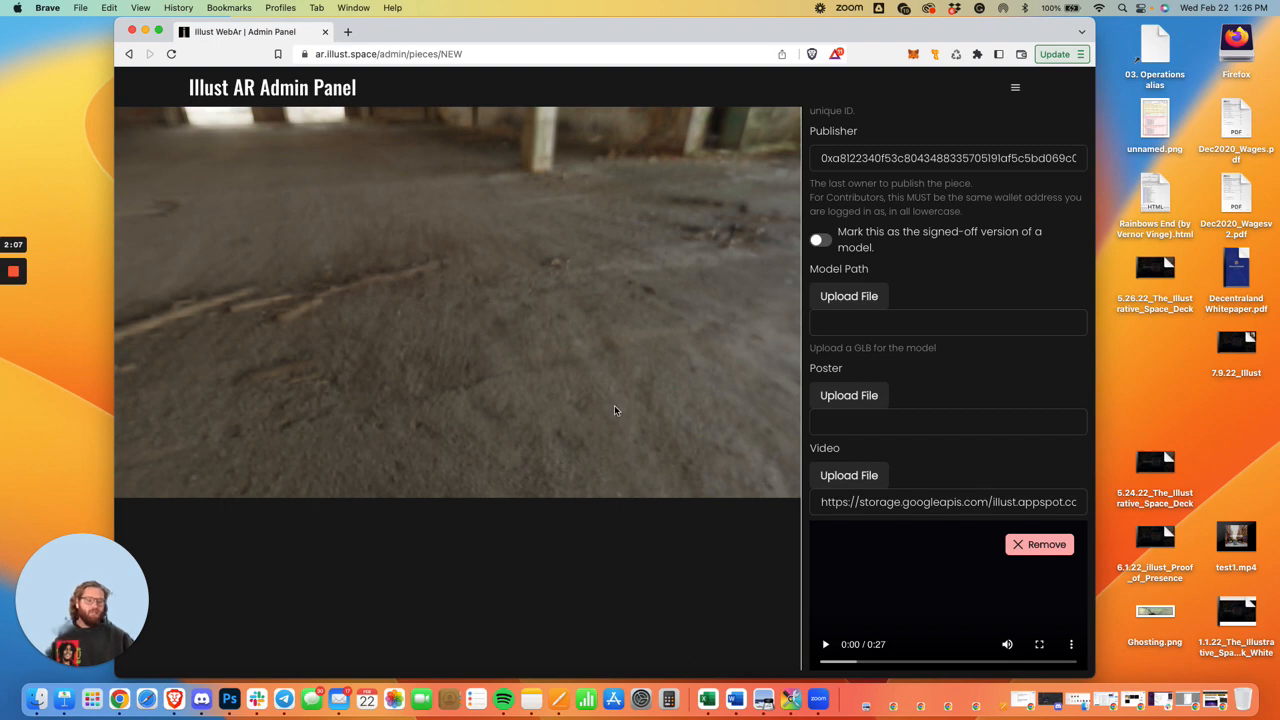
Remove the uploaded video and upload QuickTrendTrash.mp4 from Downloads in its place.
scroll(951, 431, down, 3)
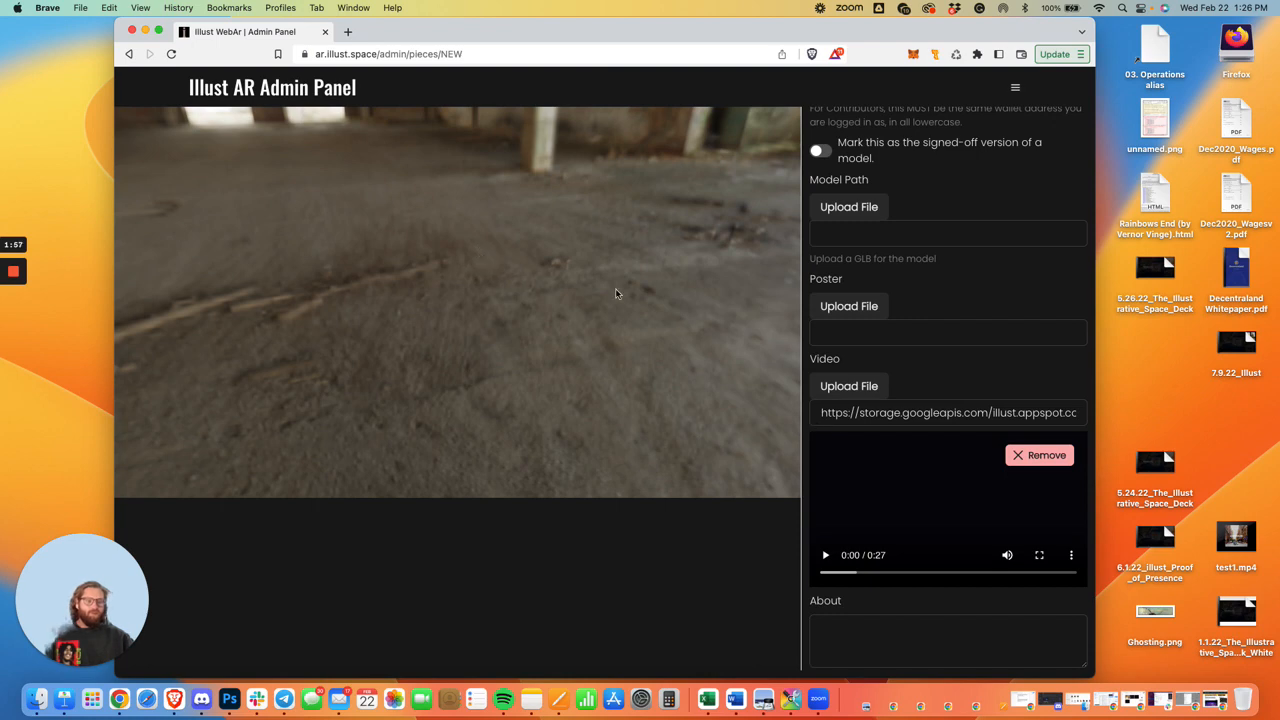
scroll(1036, 530, up, 1)
scroll(955, 406, up, 3)
scroll(966, 409, down, 6)
scroll(1000, 300, up, 1)
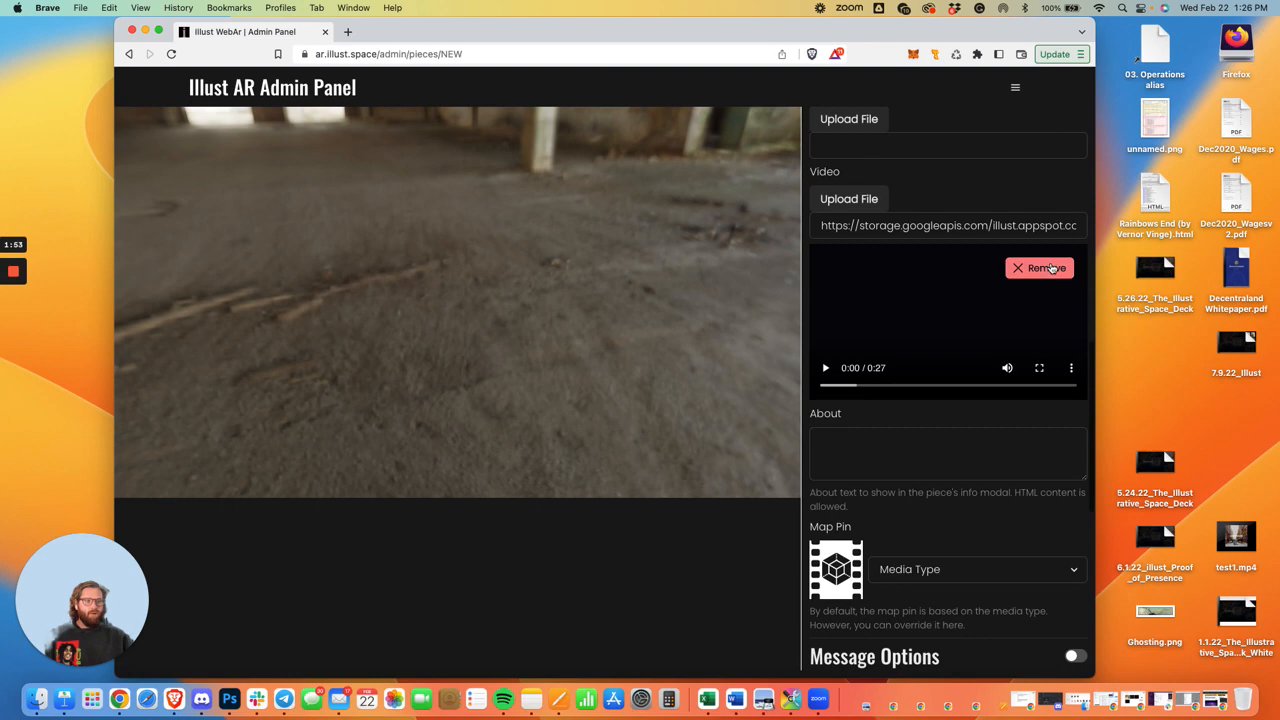
click(1049, 268)
scroll(935, 320, up, 1)
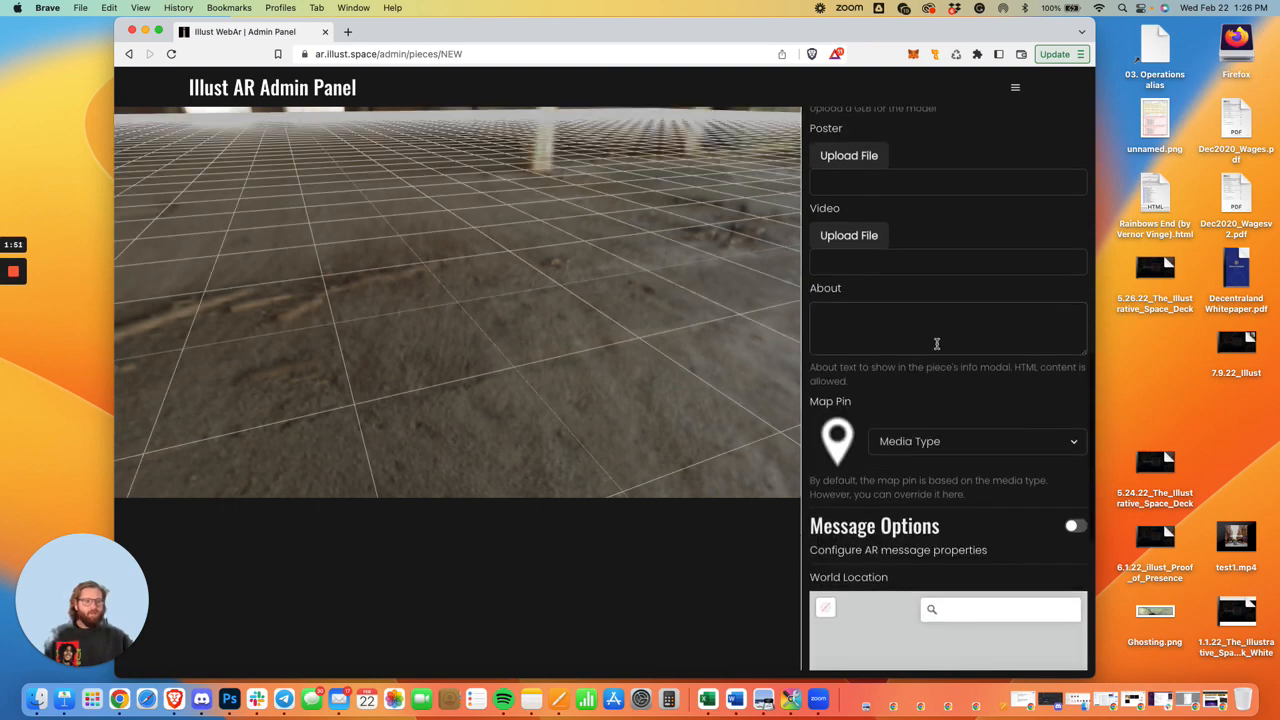
scroll(937, 343, up, 3)
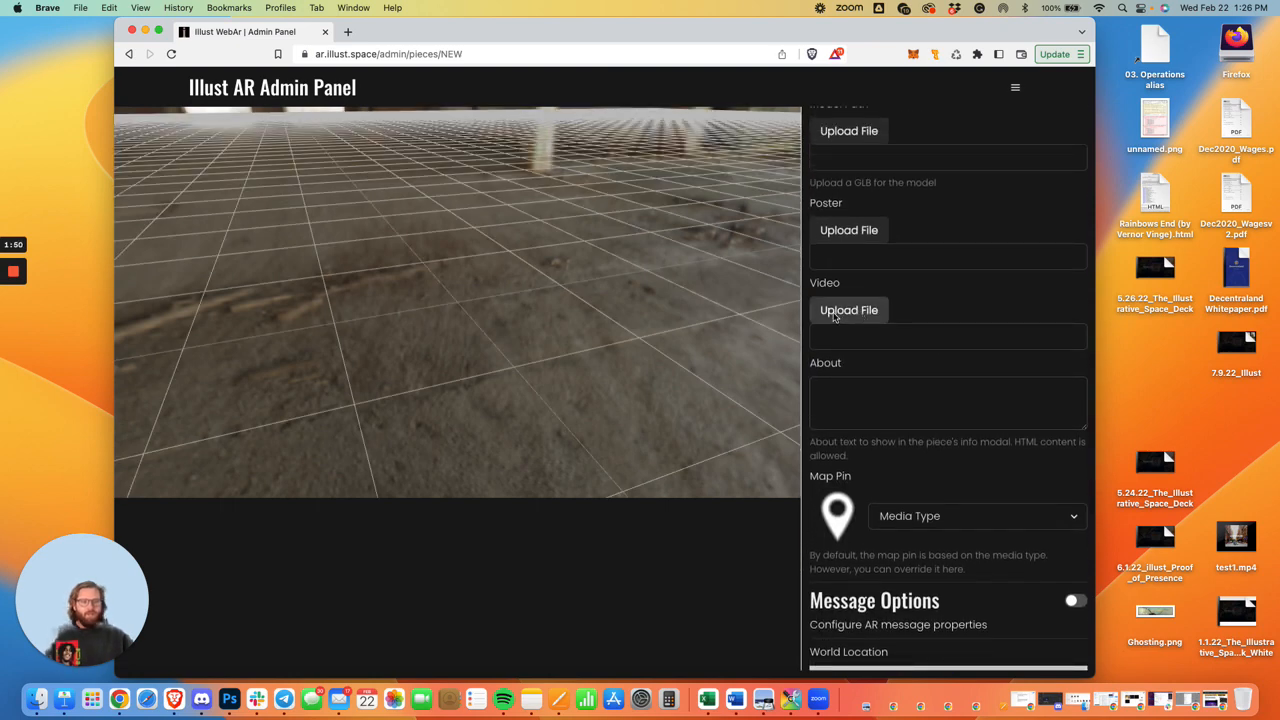
click(848, 310)
click(502, 318)
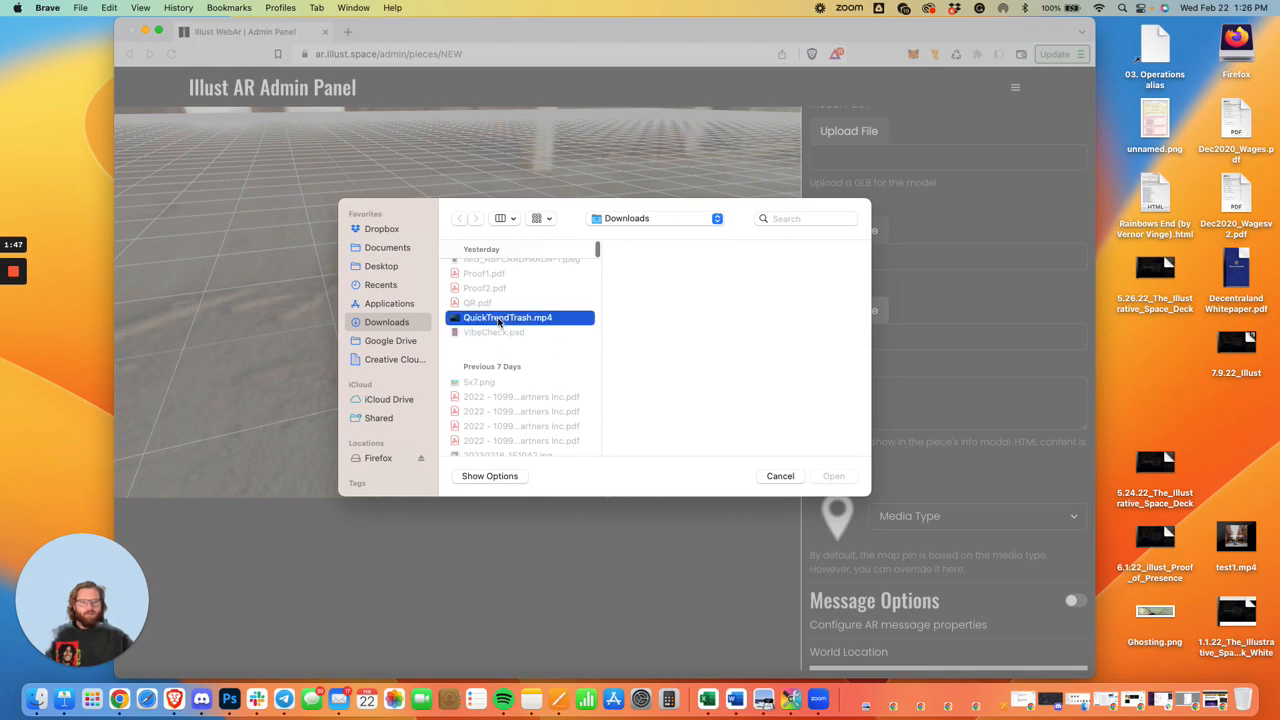
click(828, 475)
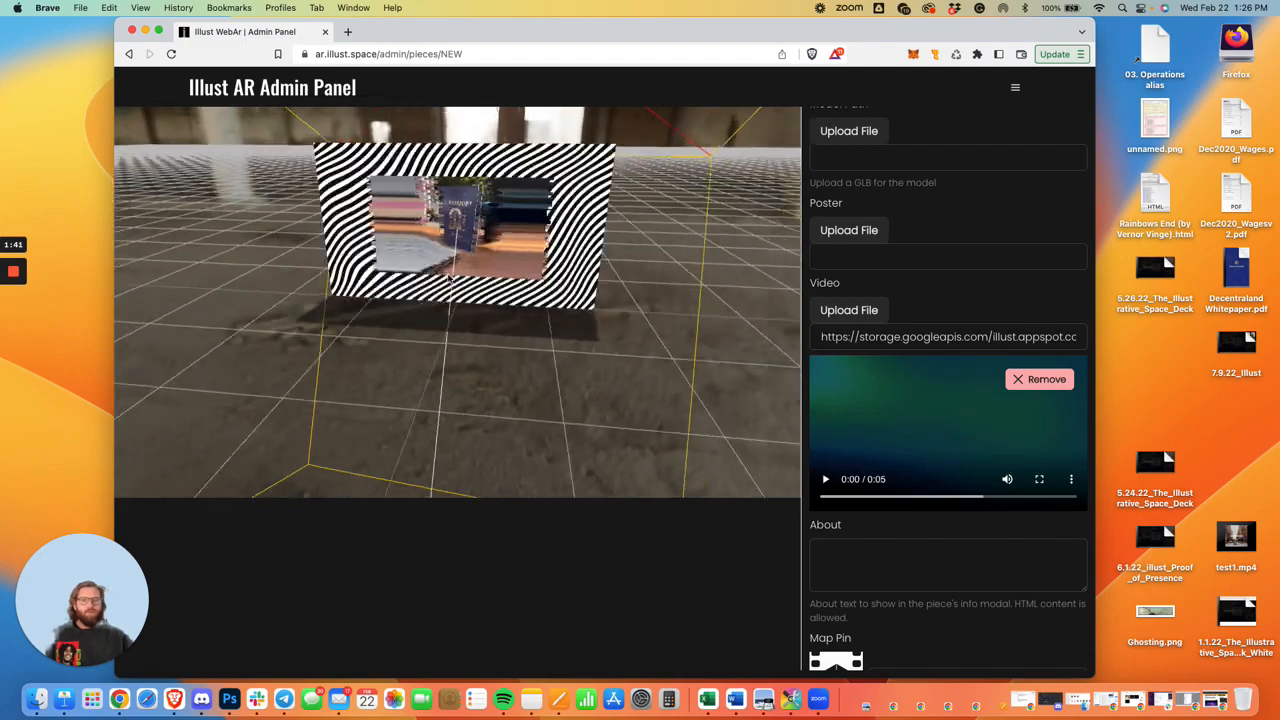
Inspect the video piece in the 3D preview and set its map pin to video.
scroll(472, 269, down, 2)
drag(472, 269, 993, 554)
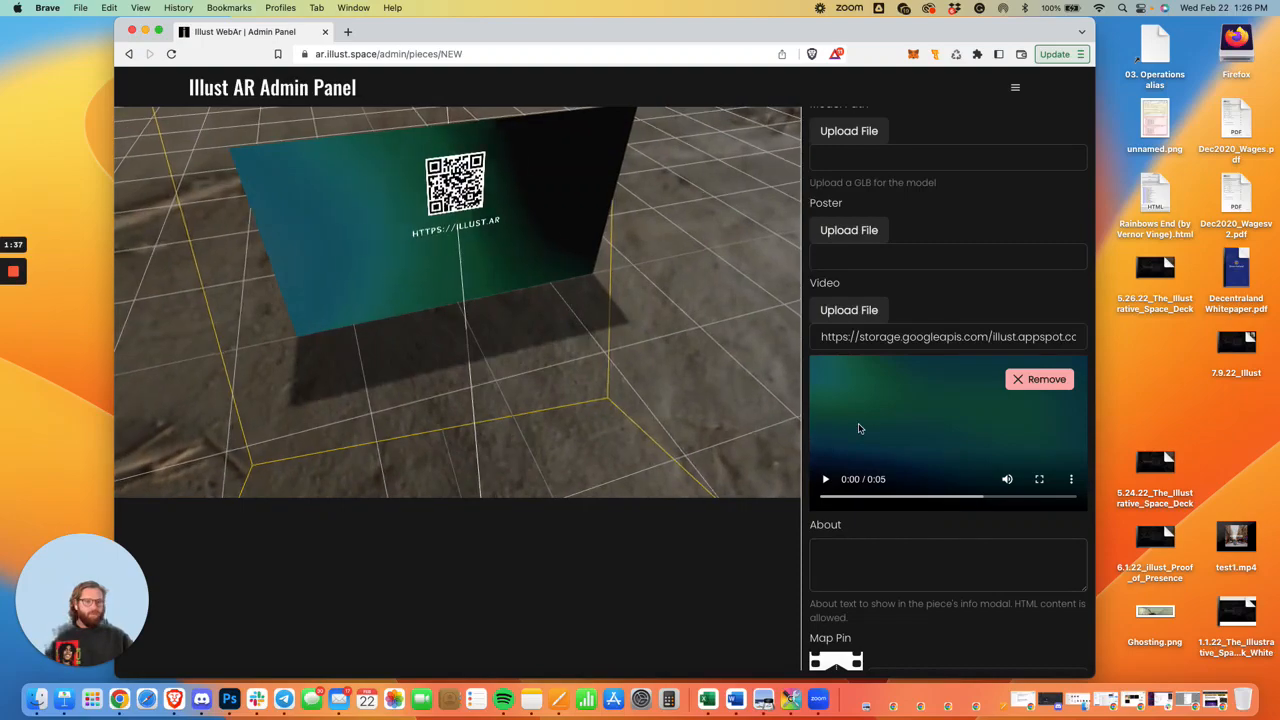
scroll(940, 480, down, 3)
scroll(931, 465, down, 1)
click(882, 405)
scroll(886, 400, down, 4)
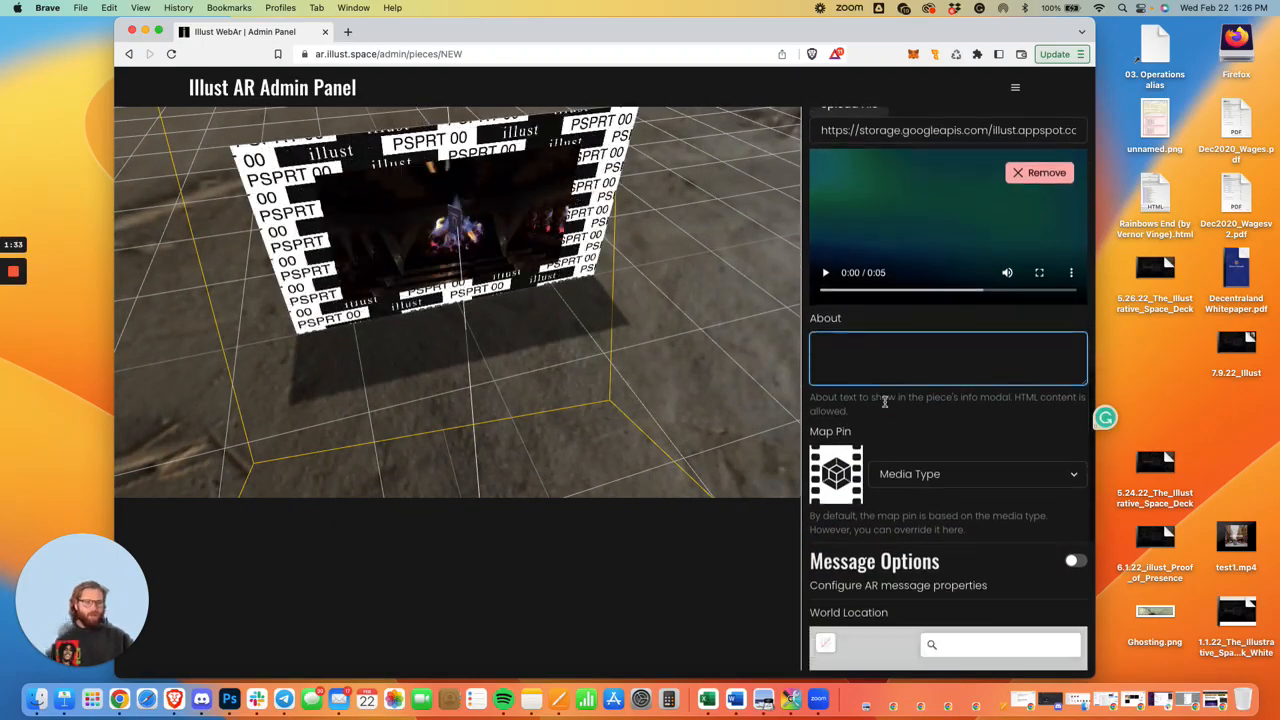
click(950, 382)
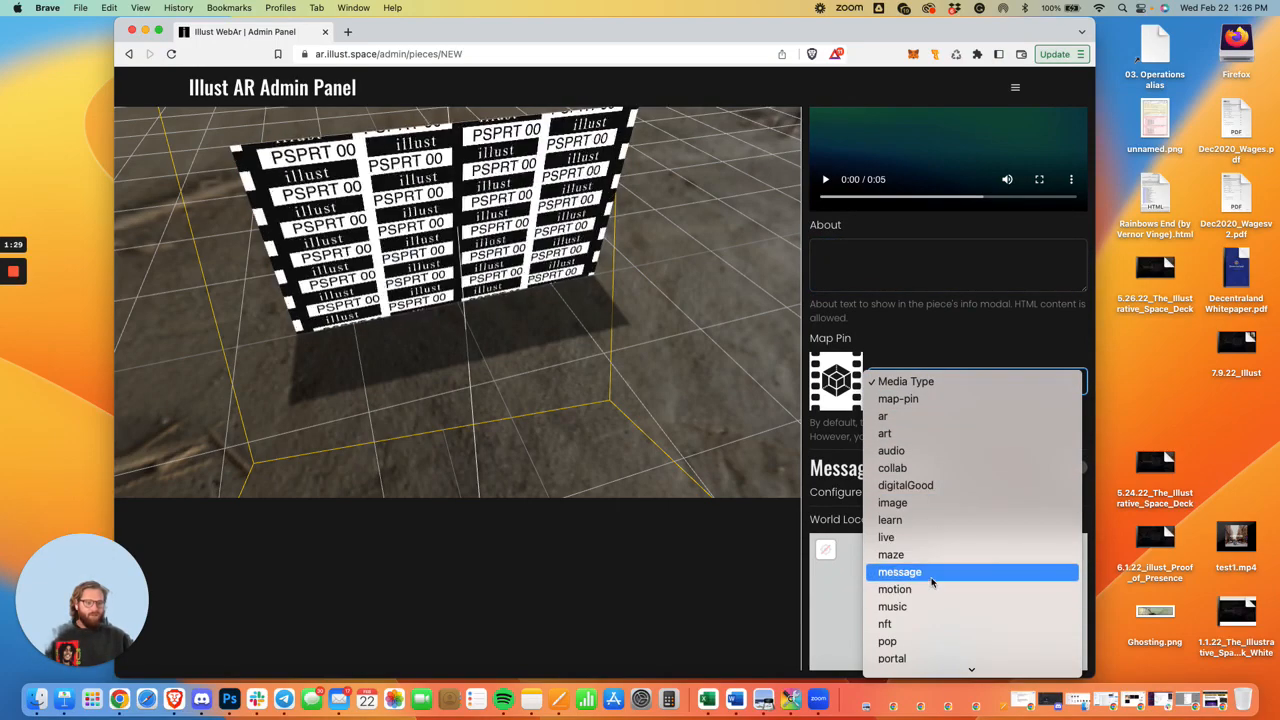
scroll(932, 582, down, 3)
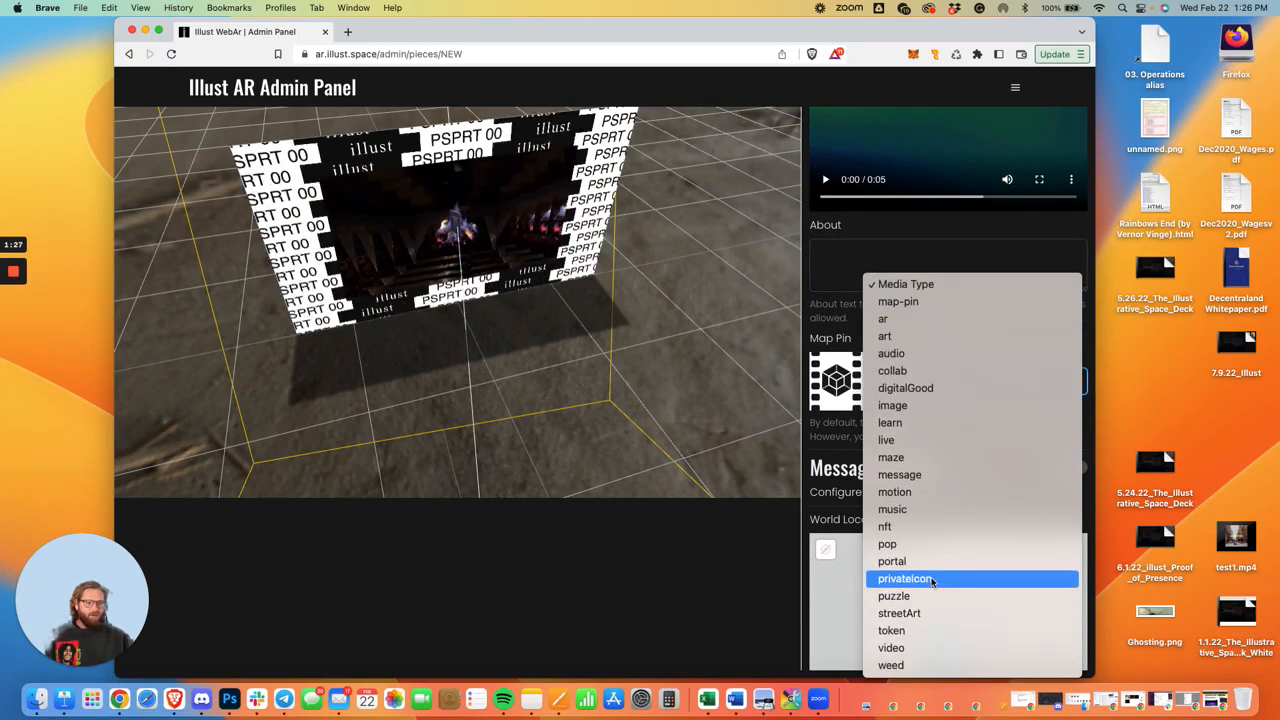
click(932, 648)
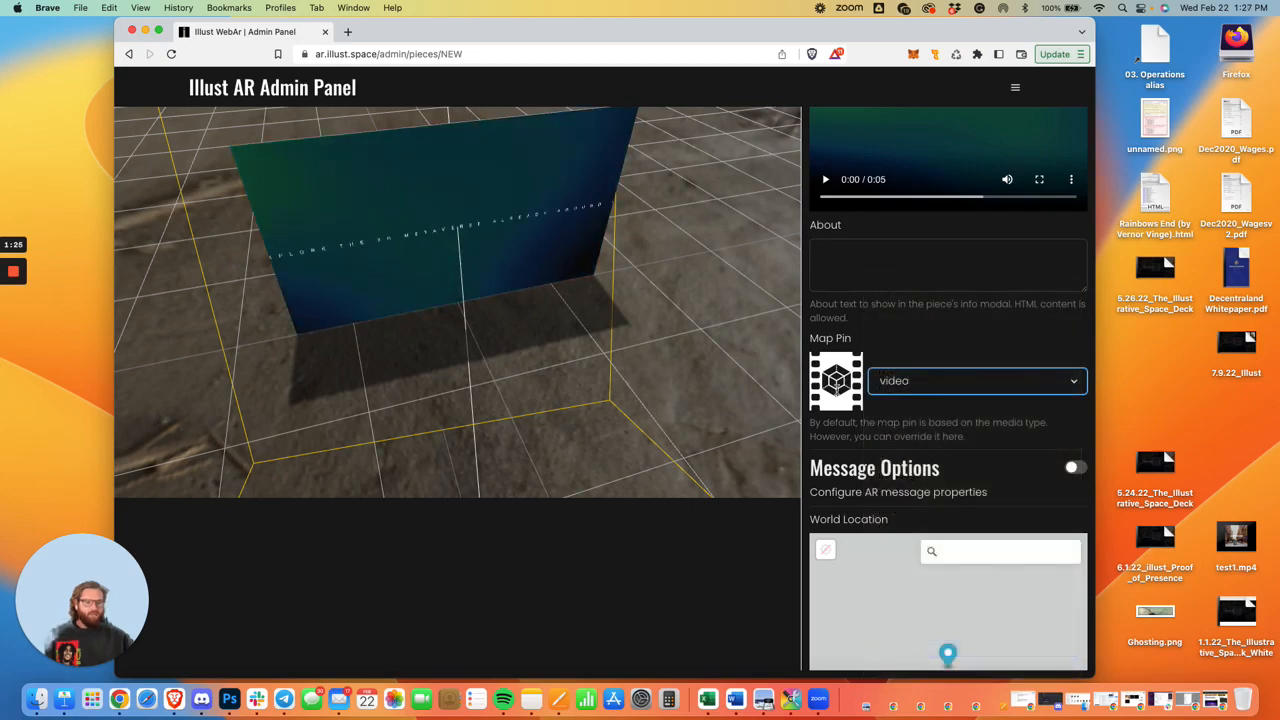
Try the weed and nft map pins and return the map pin to video.
click(940, 387)
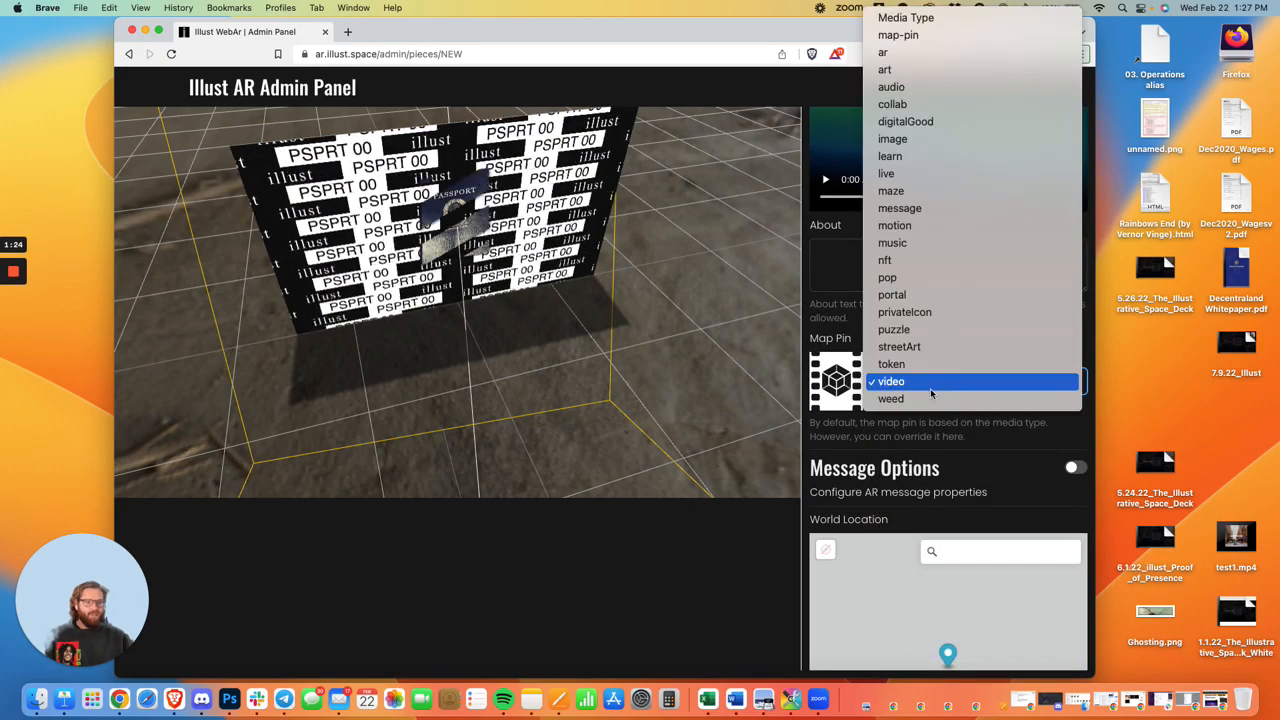
click(928, 398)
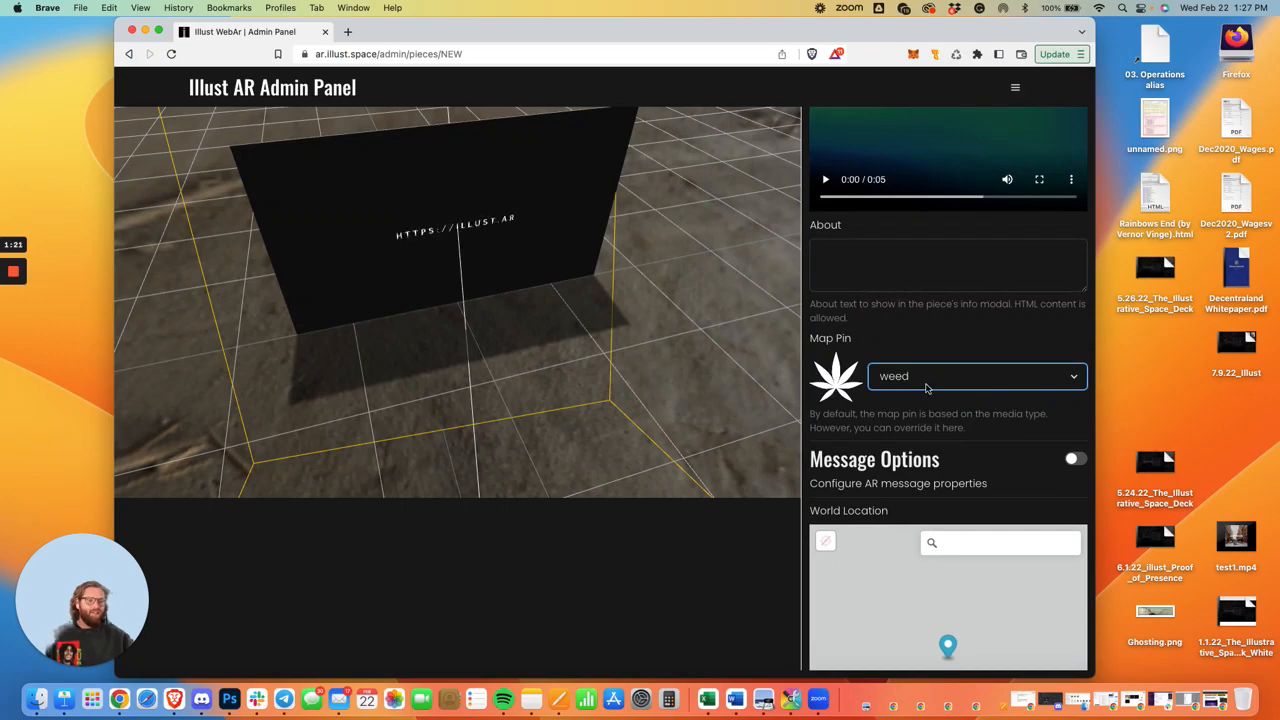
click(927, 386)
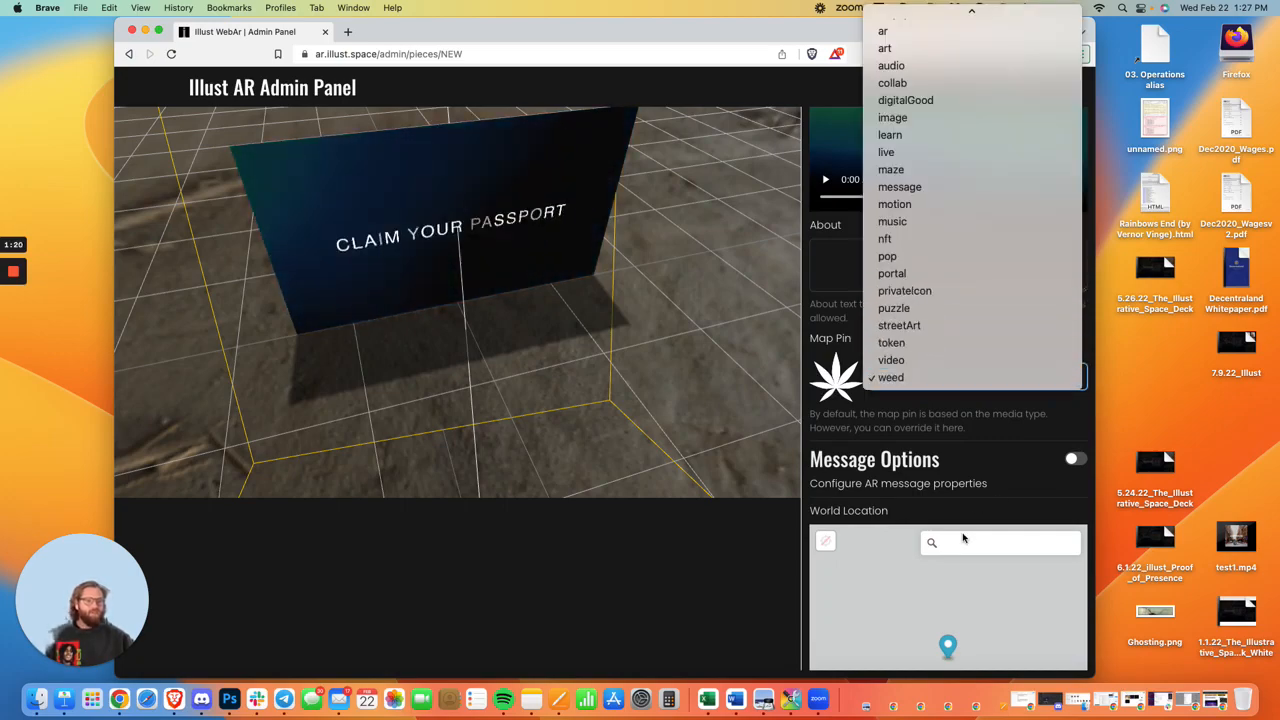
click(950, 239)
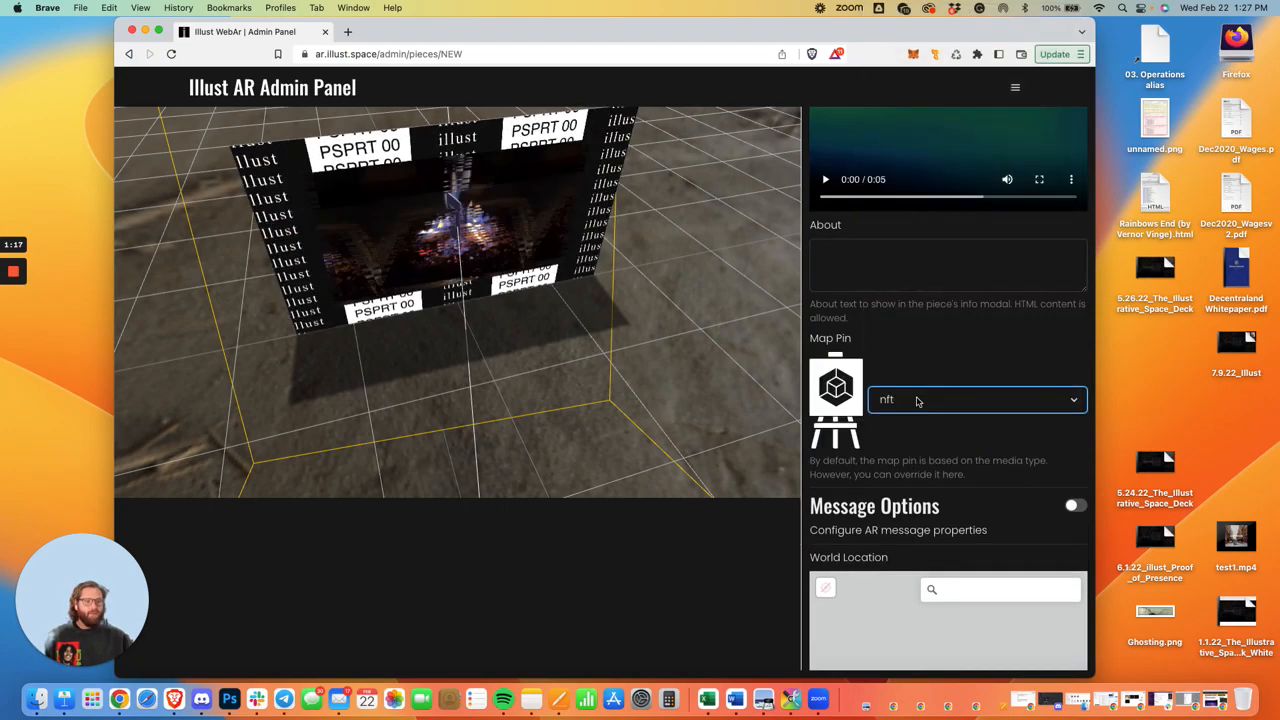
click(917, 401)
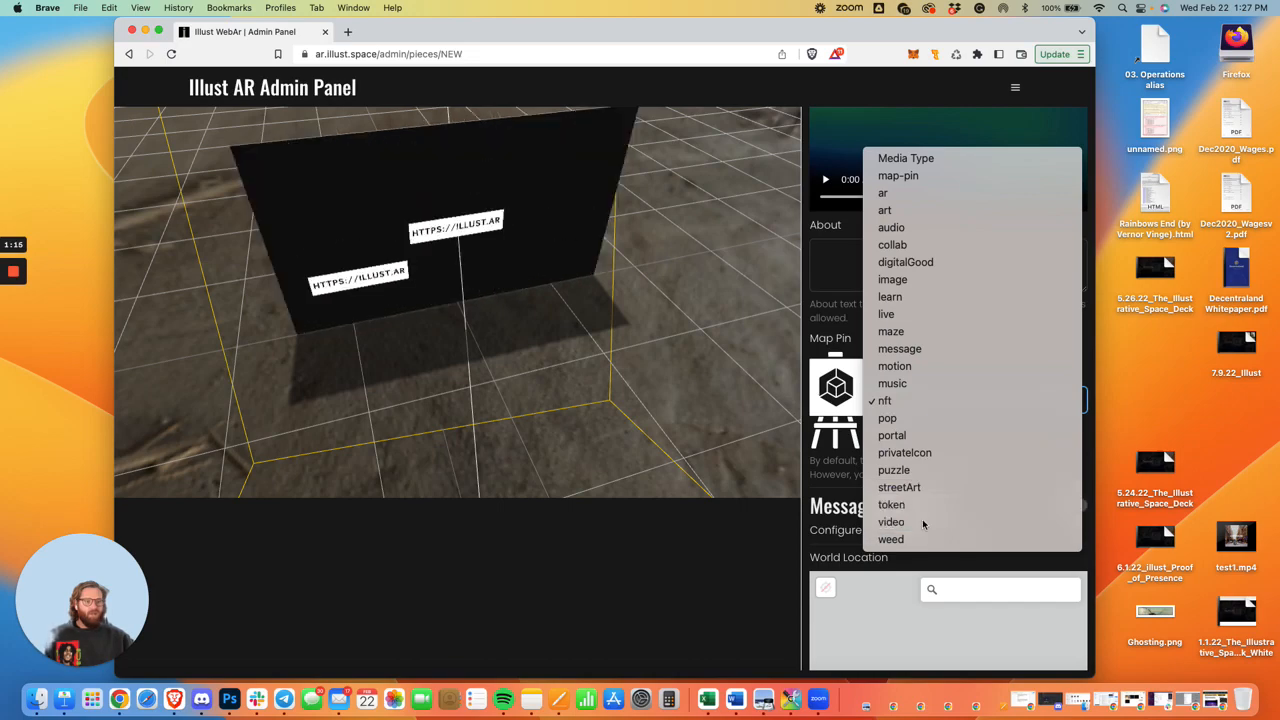
click(928, 522)
Search the world location map for "times square new yo" and choose Times Square at Broadway & 7th Ave, New York City.
scroll(988, 449, down, 1)
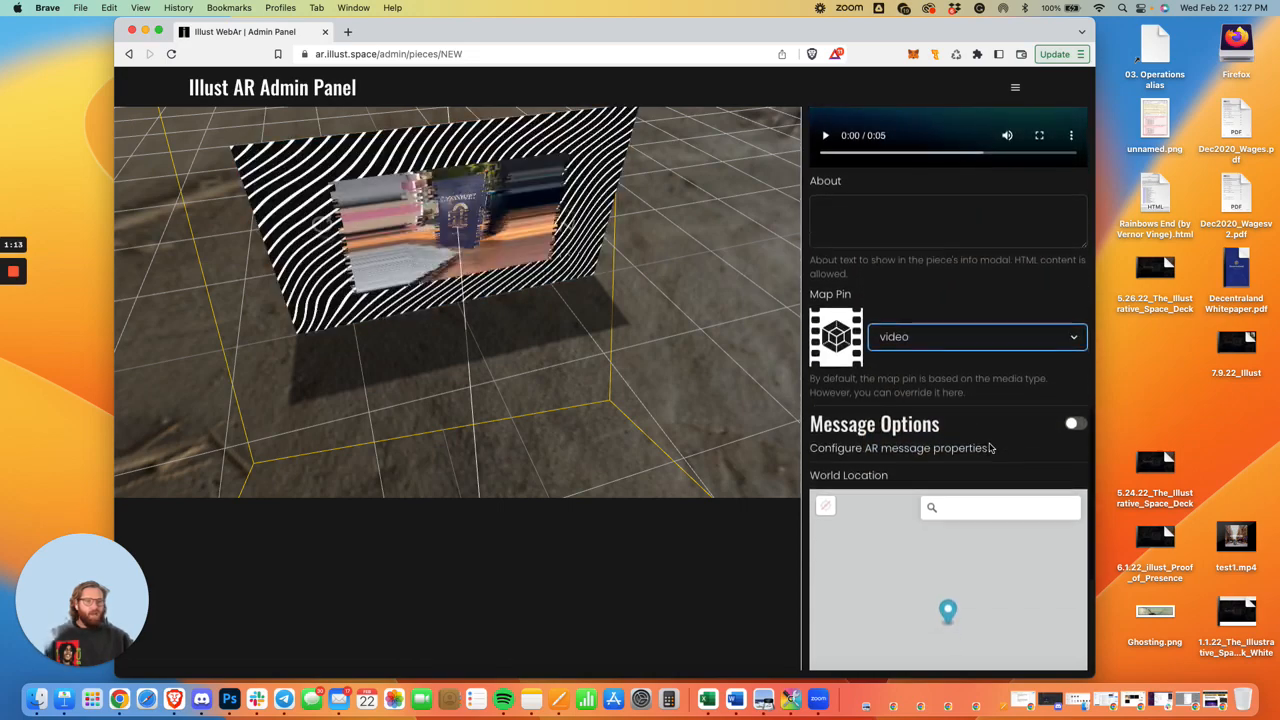
scroll(998, 438, down, 2)
scroll(998, 438, down, 2)
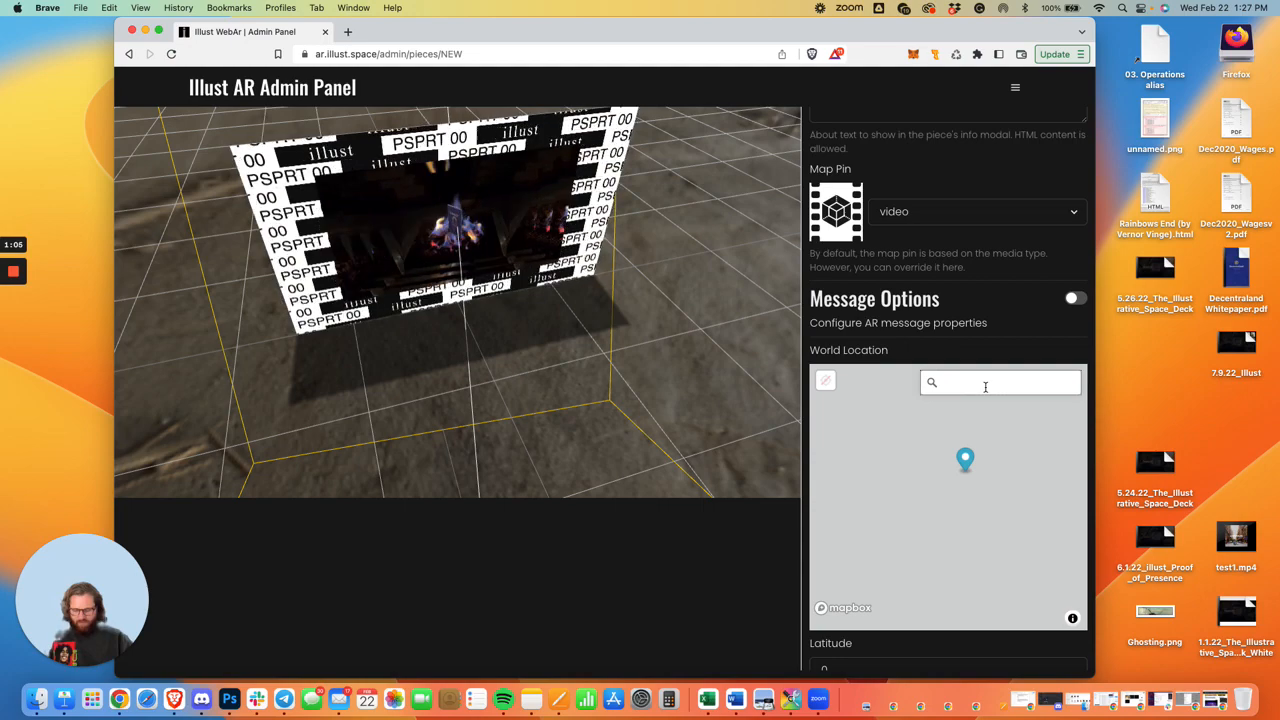
text(square)
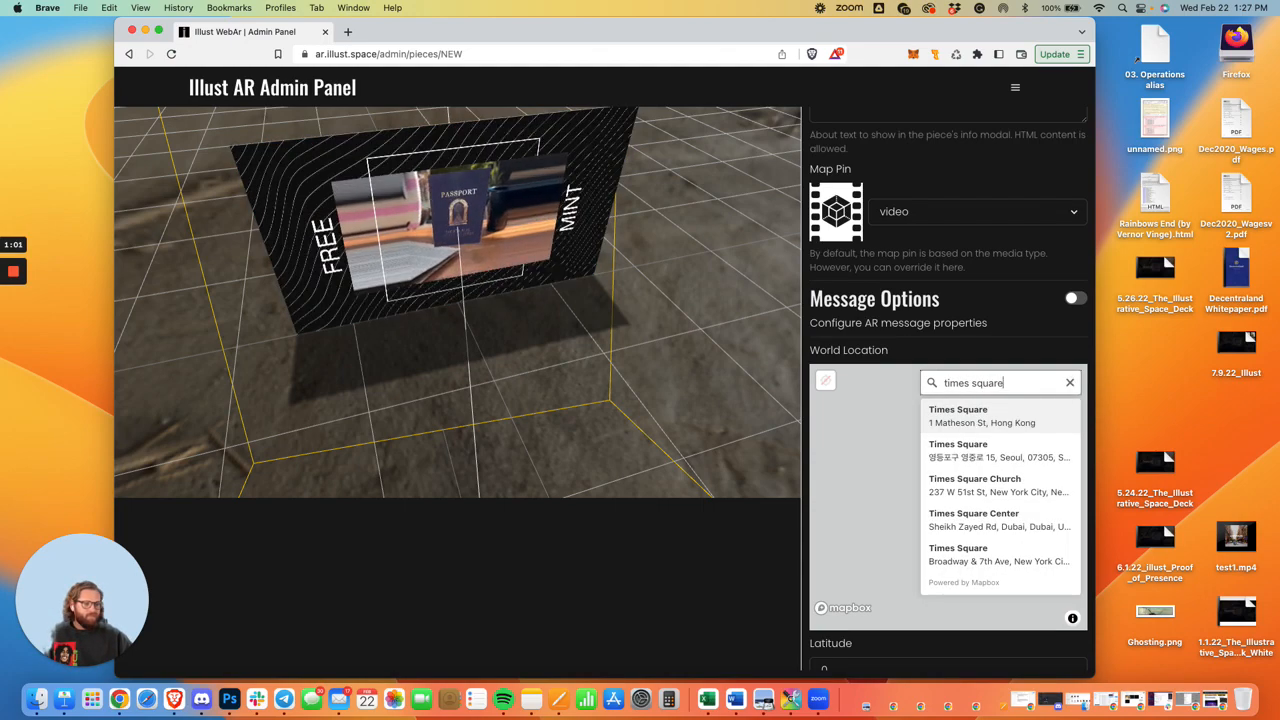
text( new yo)
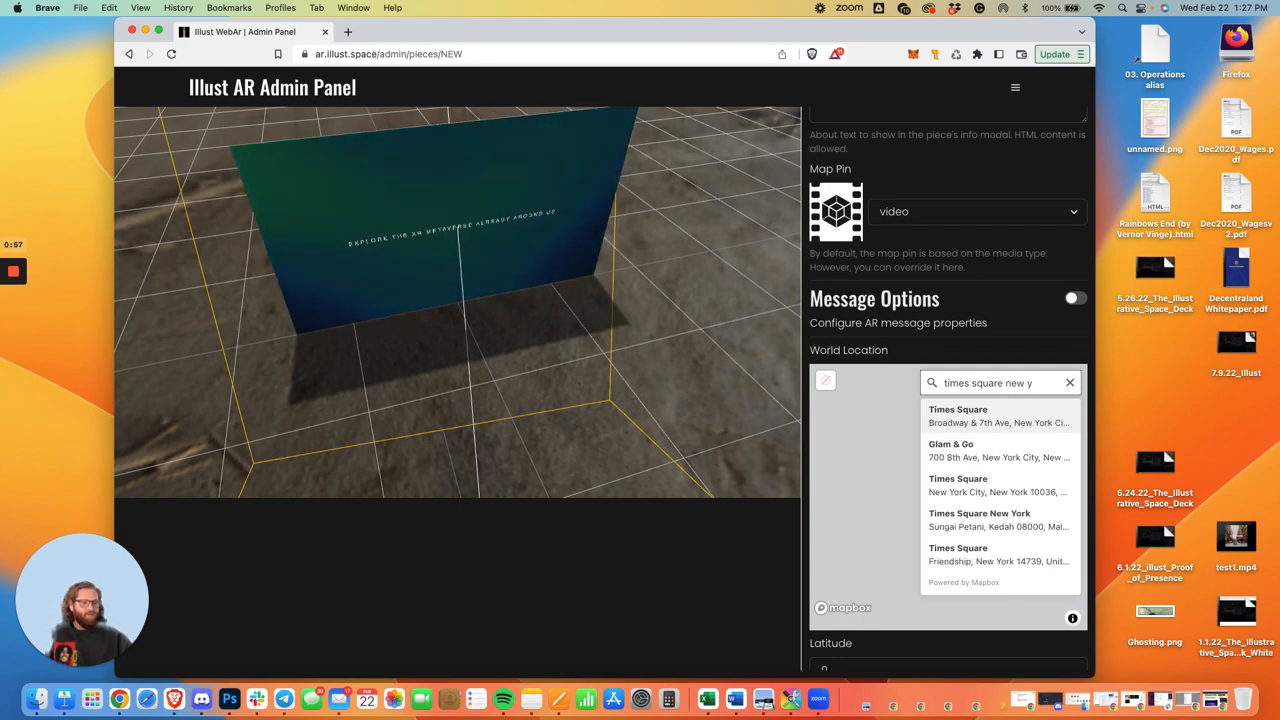
click(986, 411)
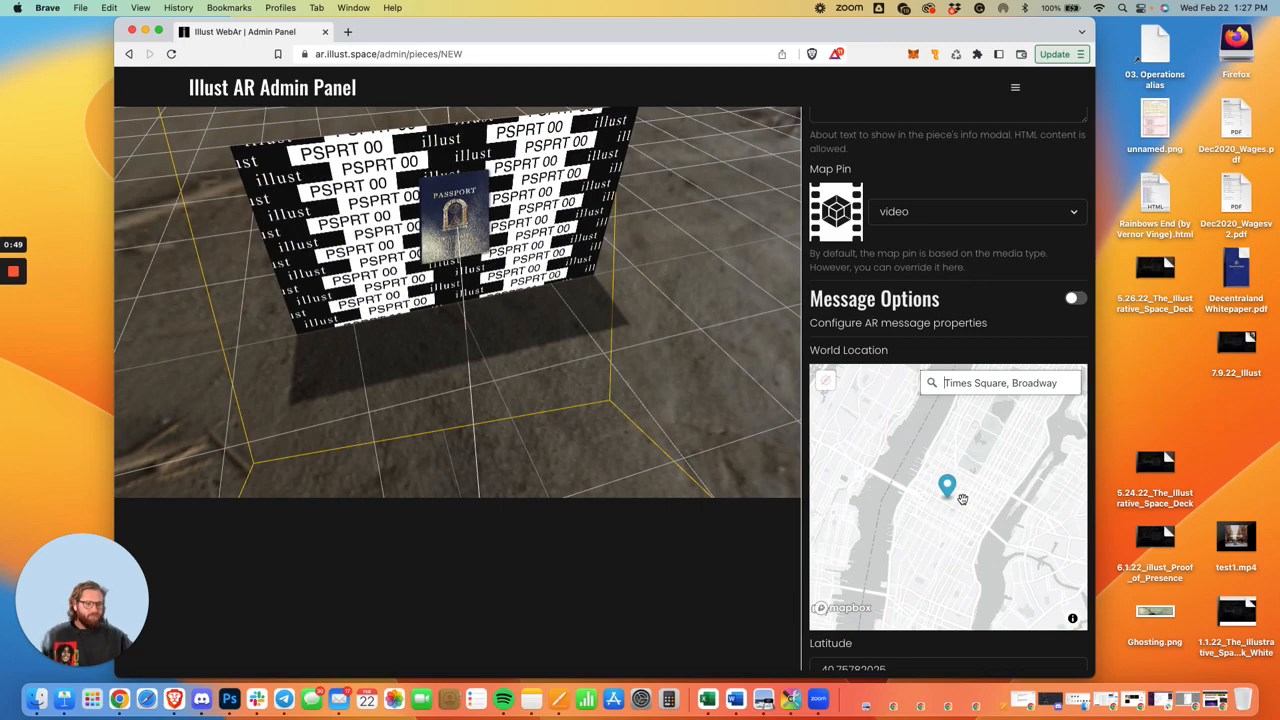
Move the location pin beside 7th Ave just below W 45th St, at about latitude 40.75764 and longitude -73.98550.
scroll(962, 499, up, 10)
drag(870, 537, 979, 508)
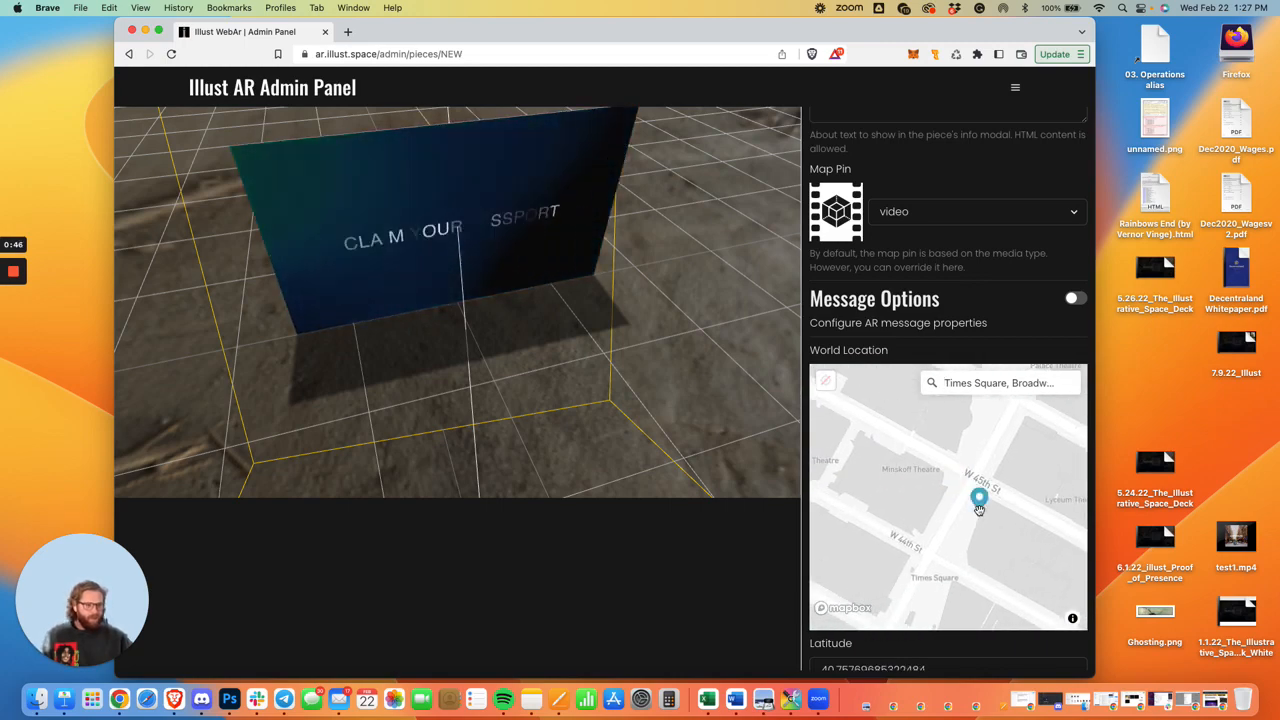
double_click(1007, 445)
click(929, 483)
drag(917, 543, 922, 438)
click(954, 484)
scroll(958, 480, up, 2)
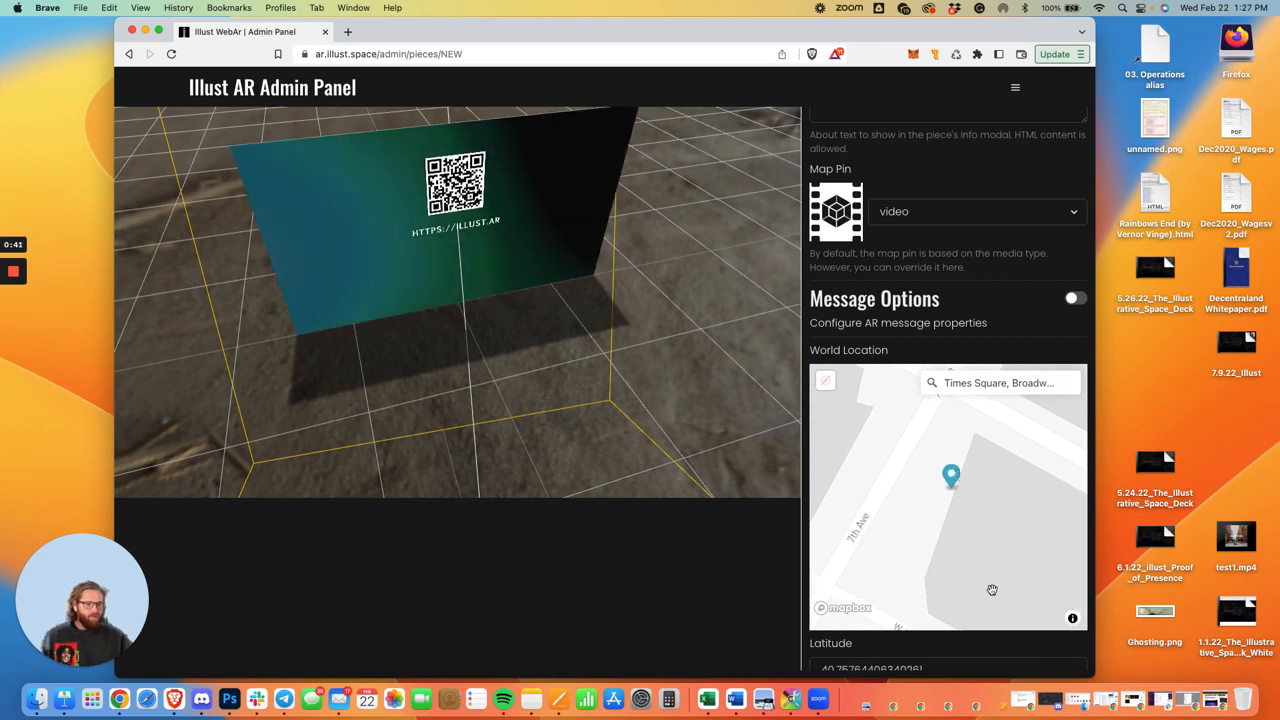
Review the filled-in general data of RobsTestPiece and save the piece.
scroll(992, 590, down, 2)
scroll(1010, 640, down, 3)
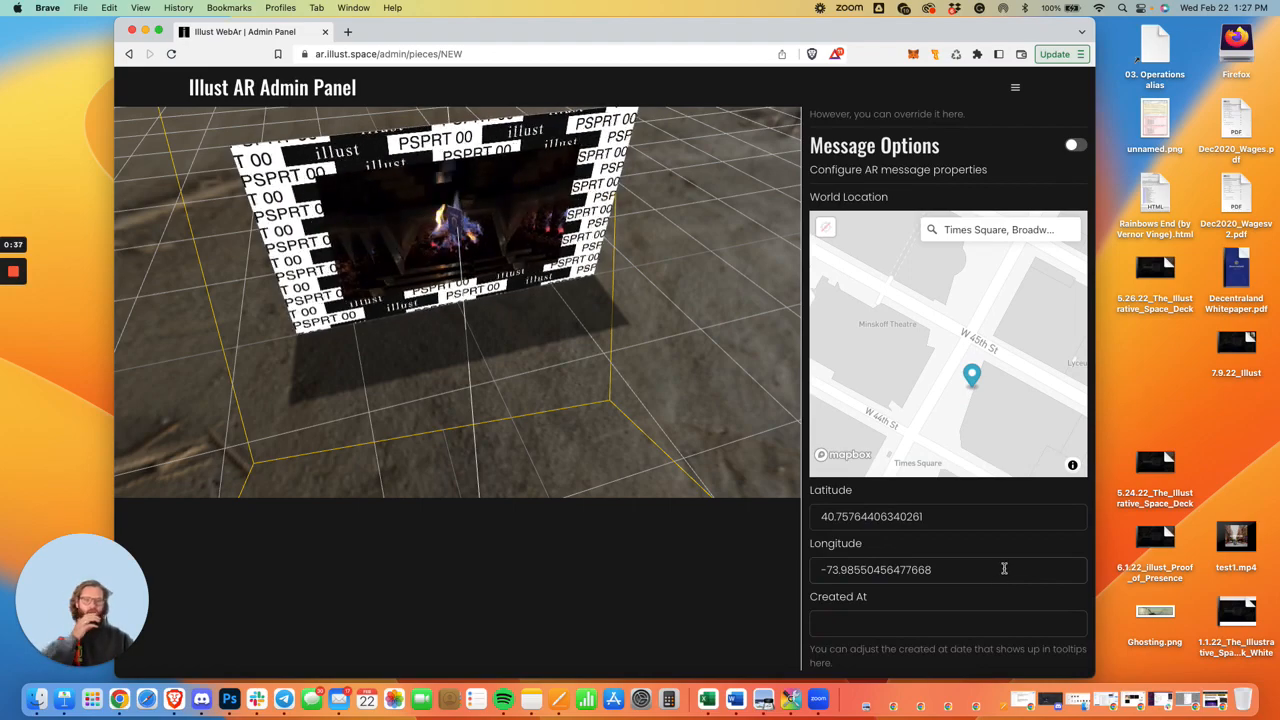
scroll(1012, 554, up, 15)
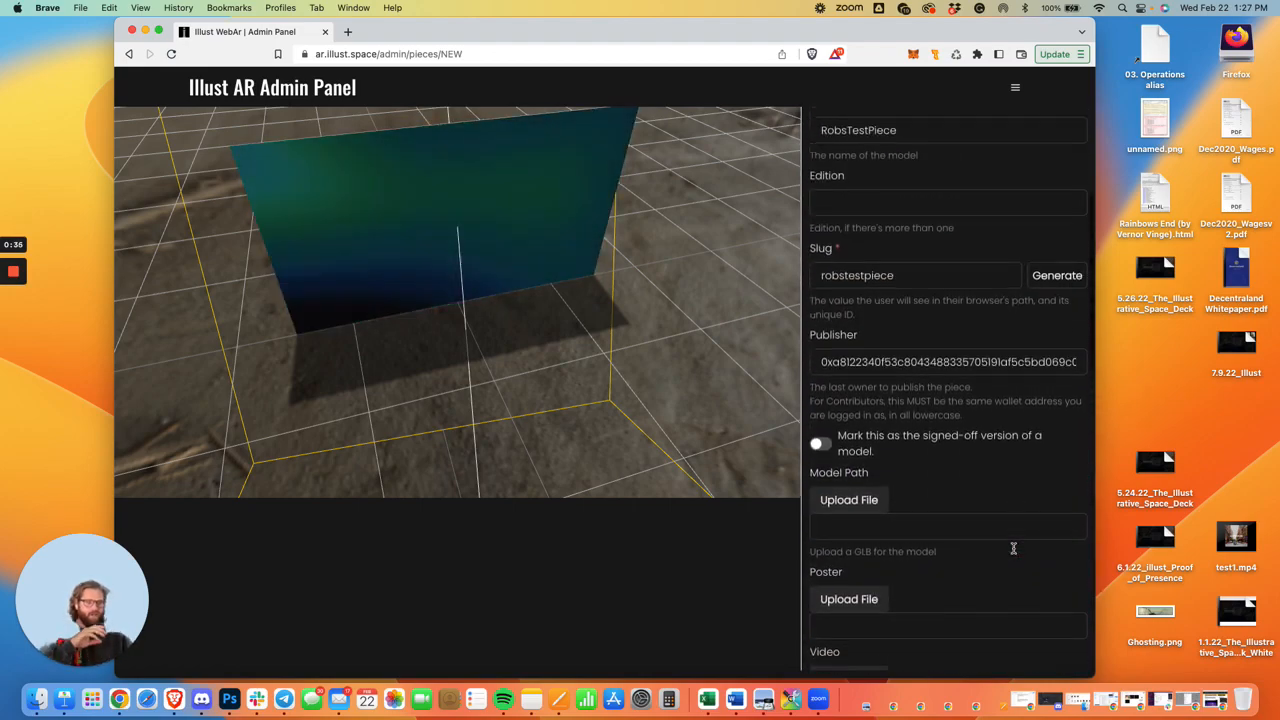
scroll(1012, 554, down, 15)
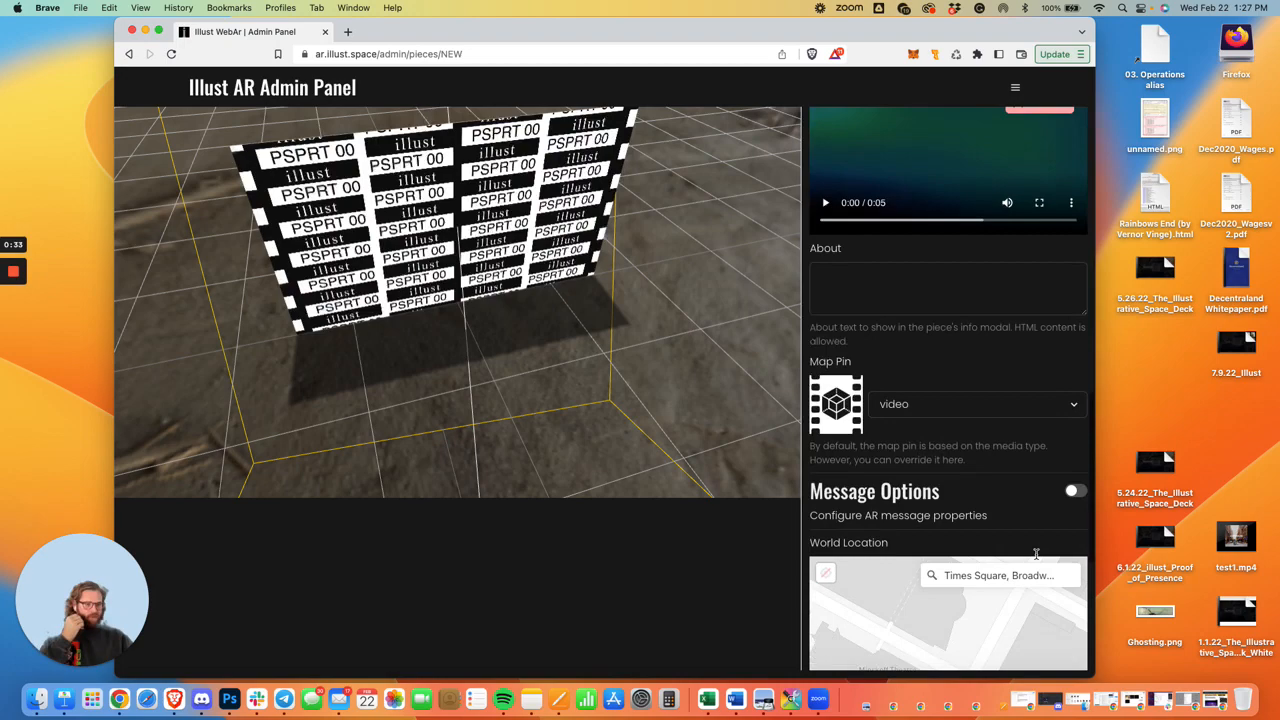
scroll(1056, 624, down, 5)
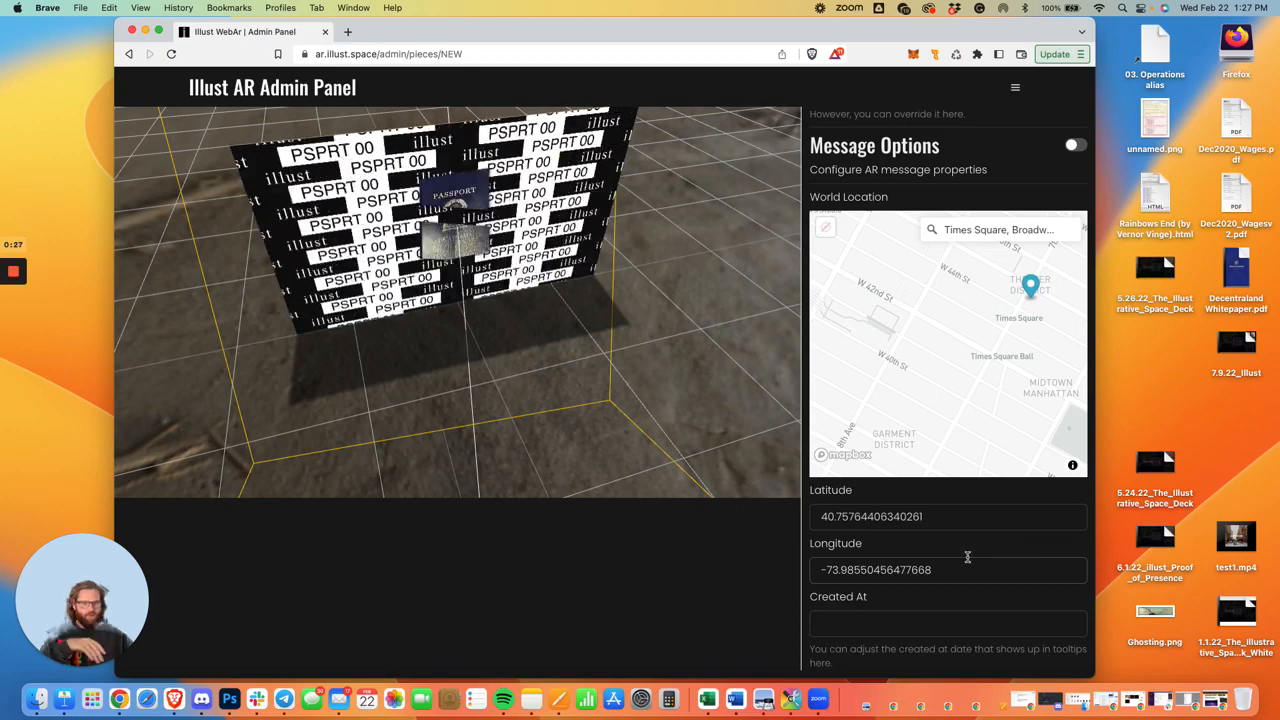
scroll(970, 550, up, 20)
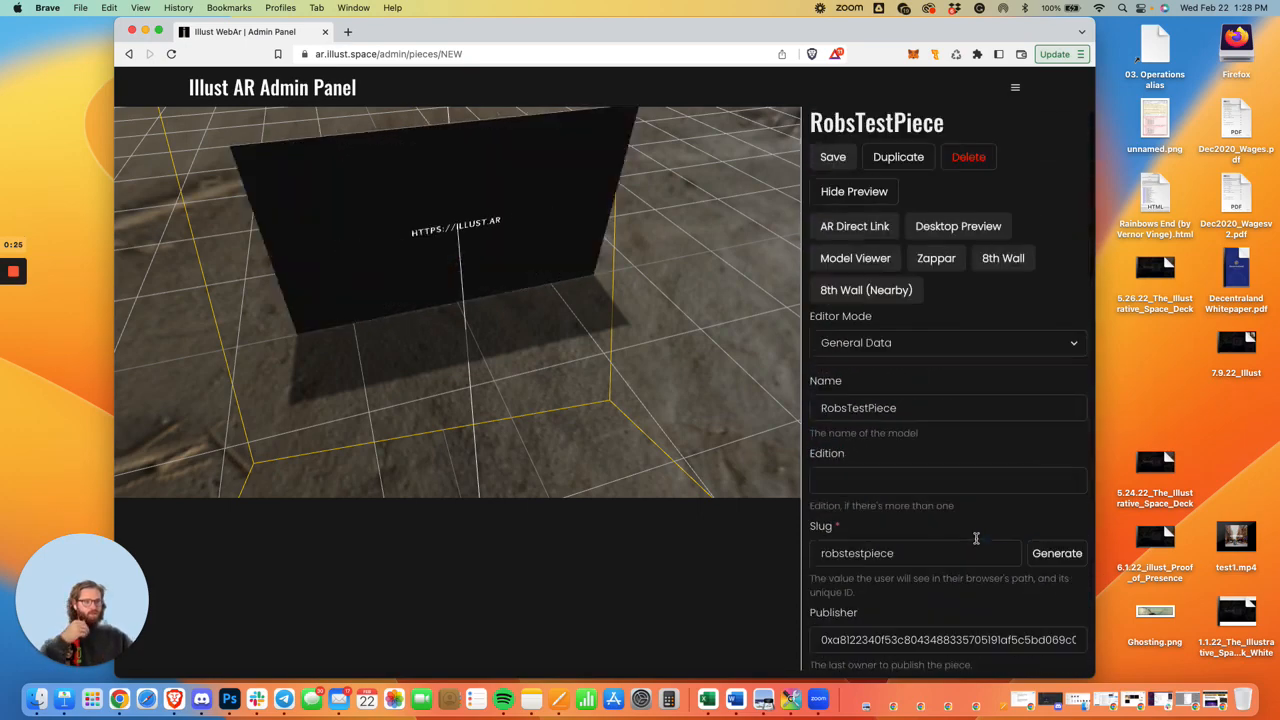
click(833, 157)
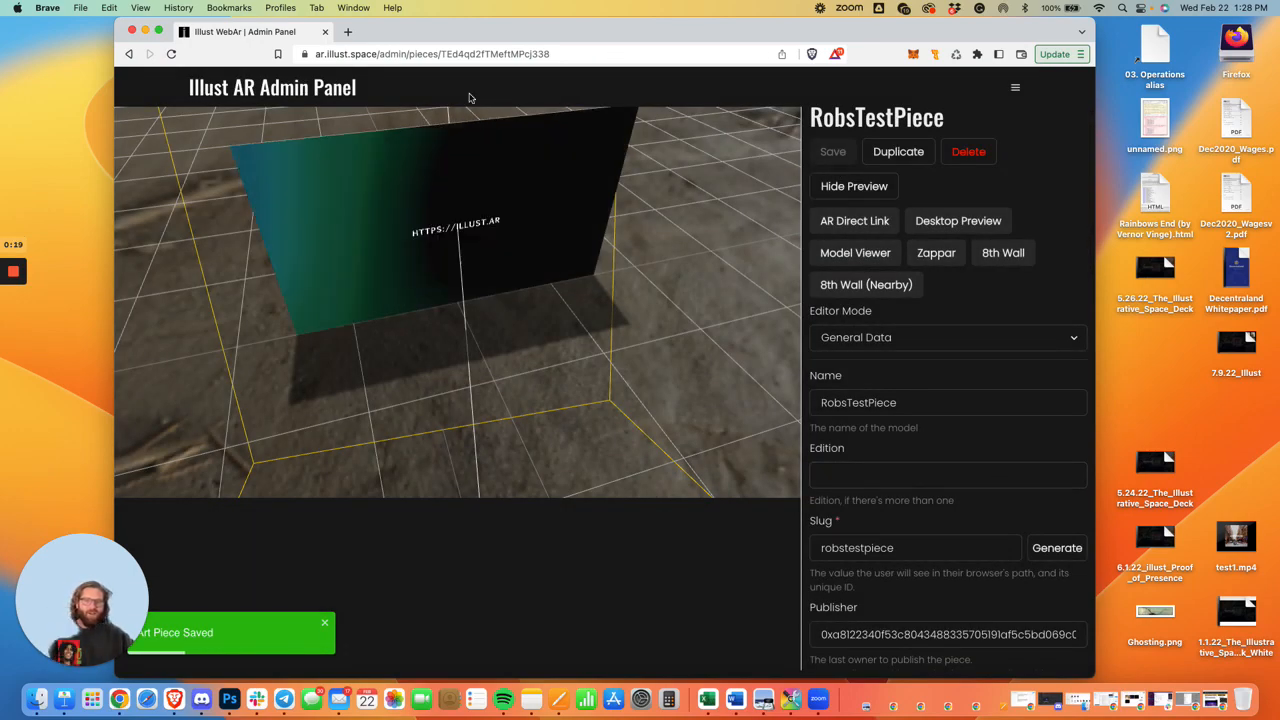
Switch to Chrome, open illust.ar in a new browser tab and reposition the window over the admin panel.
click(118, 700)
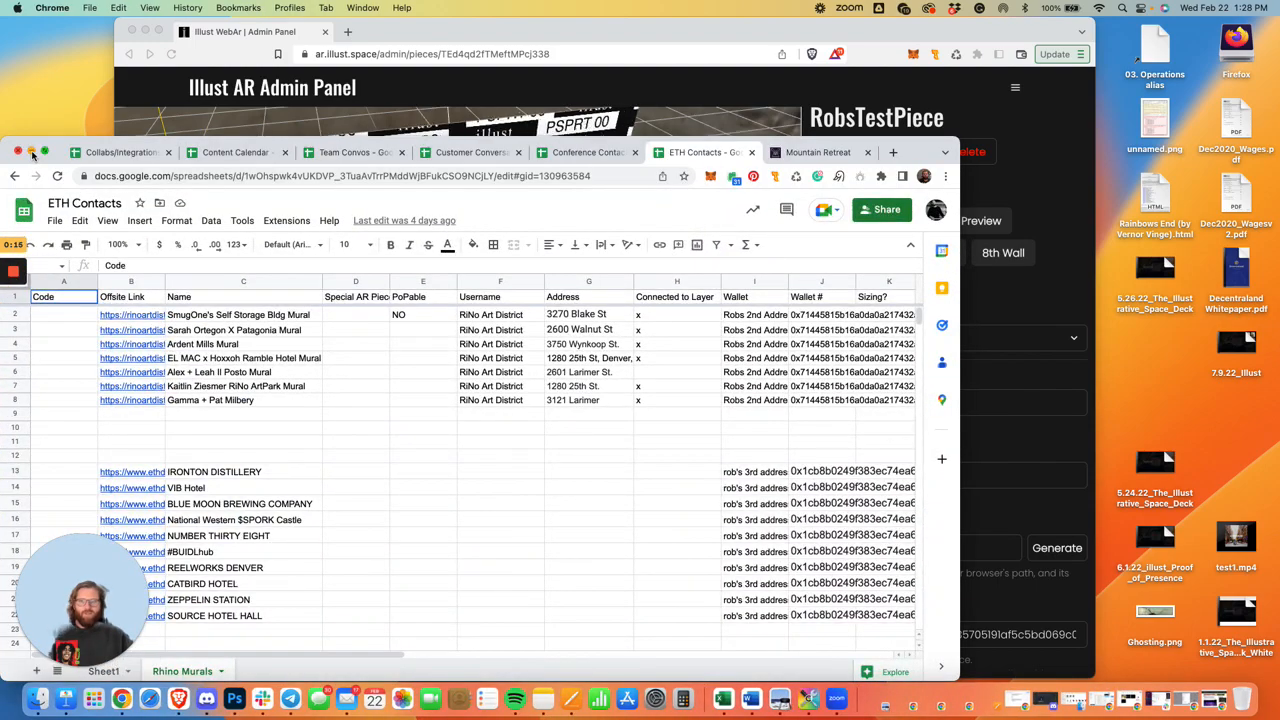
click(31, 153)
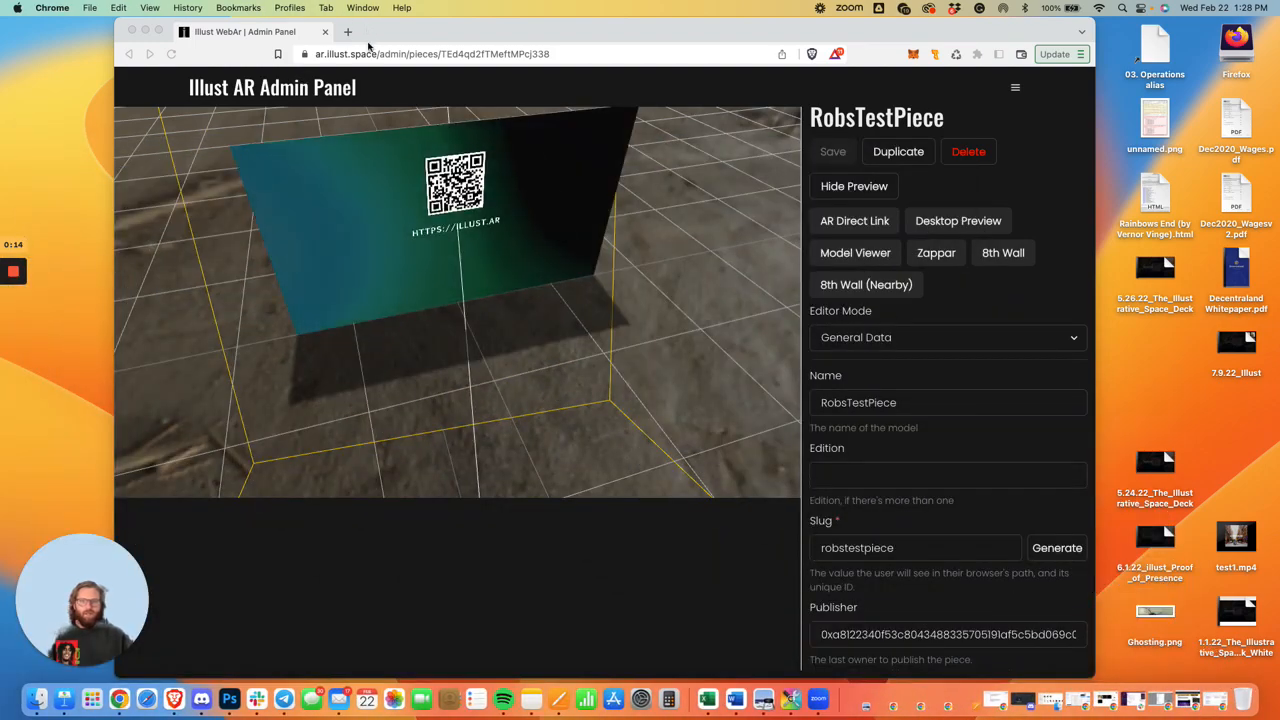
click(119, 699)
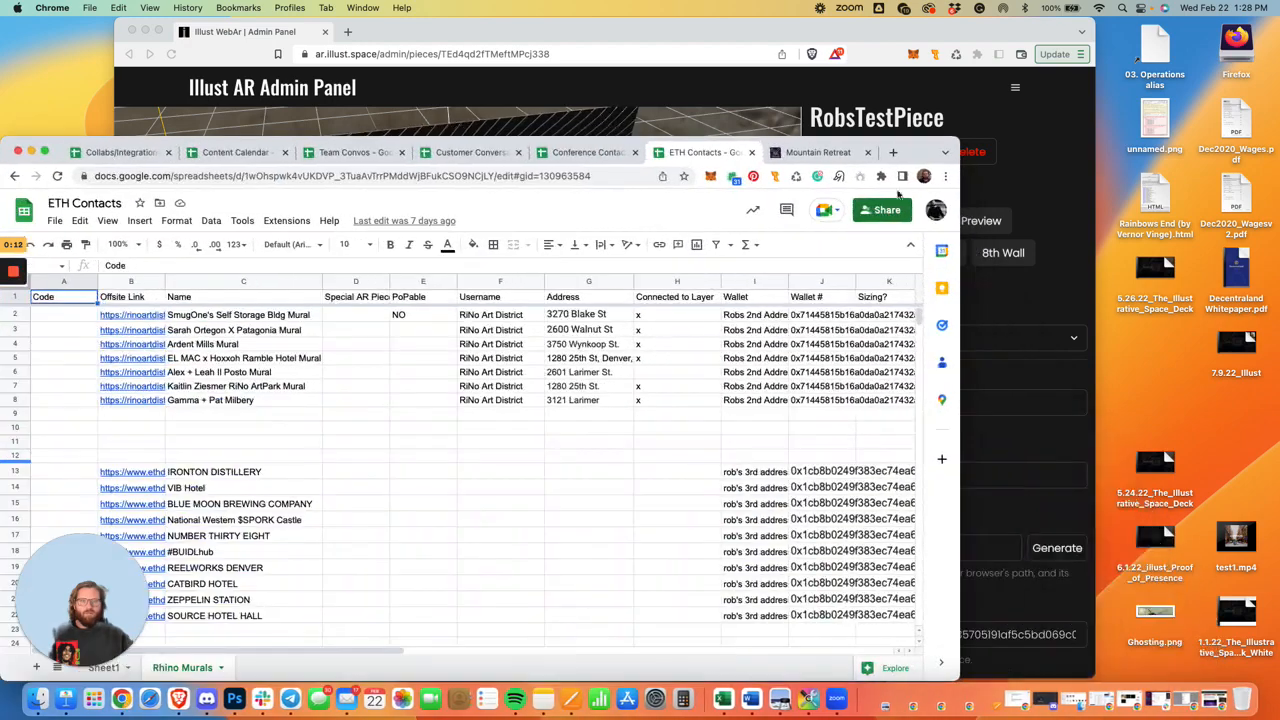
click(893, 153)
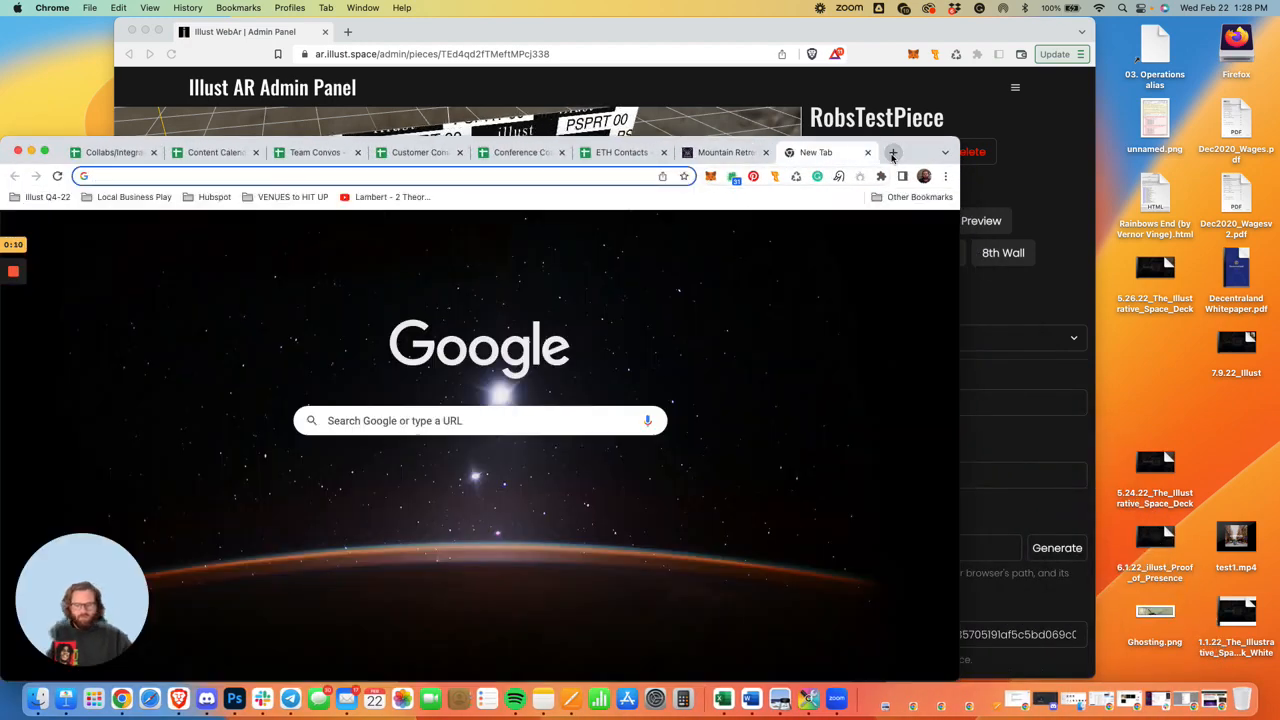
text(illust.)
key(Return)
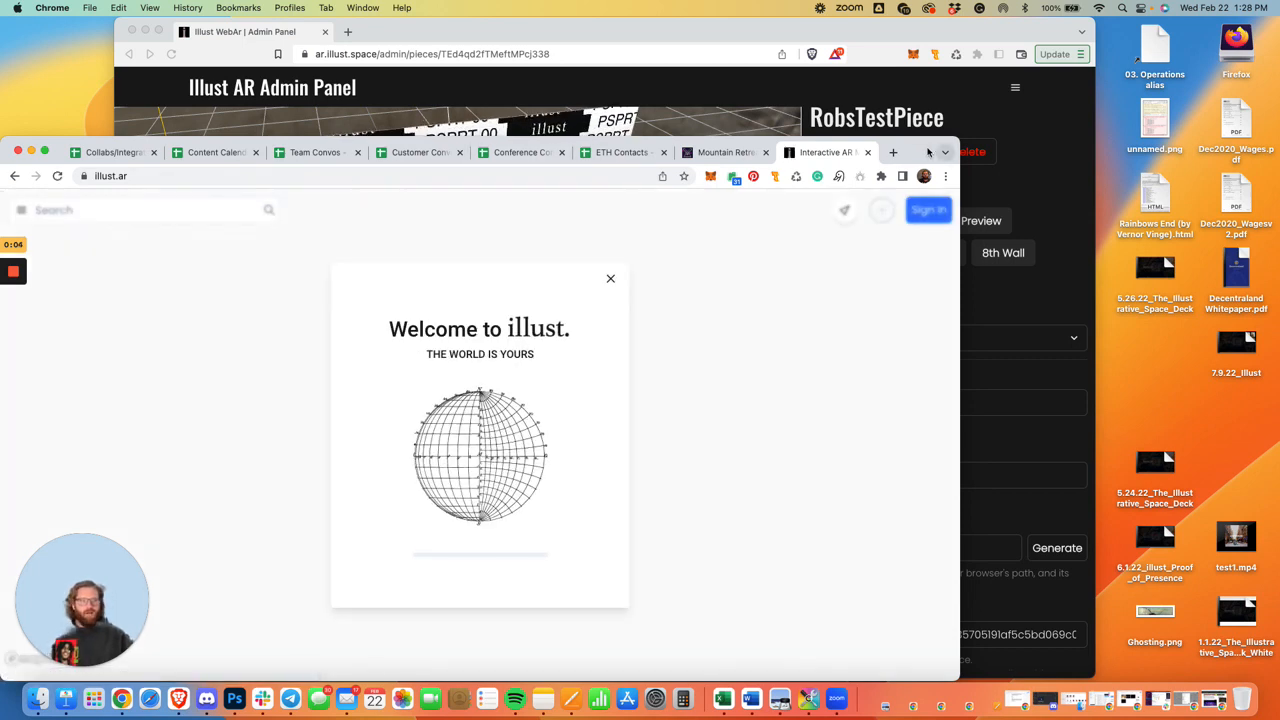
drag(930, 152, 1029, 50)
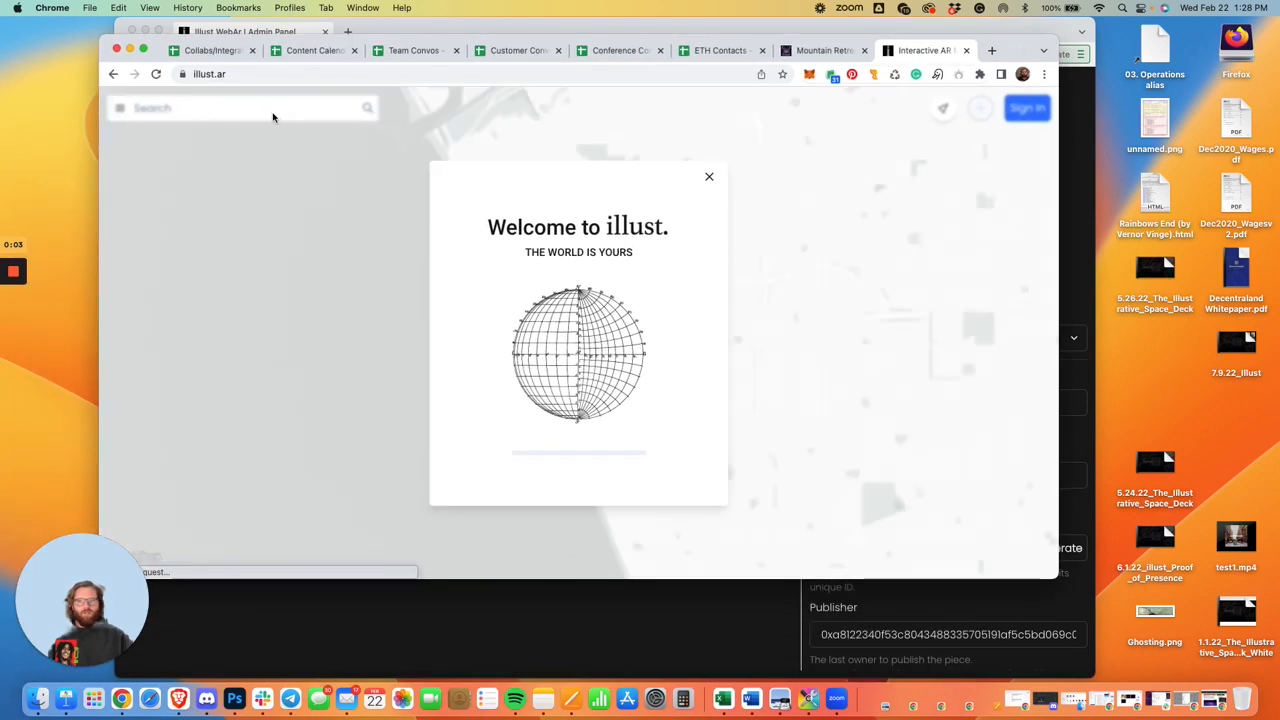